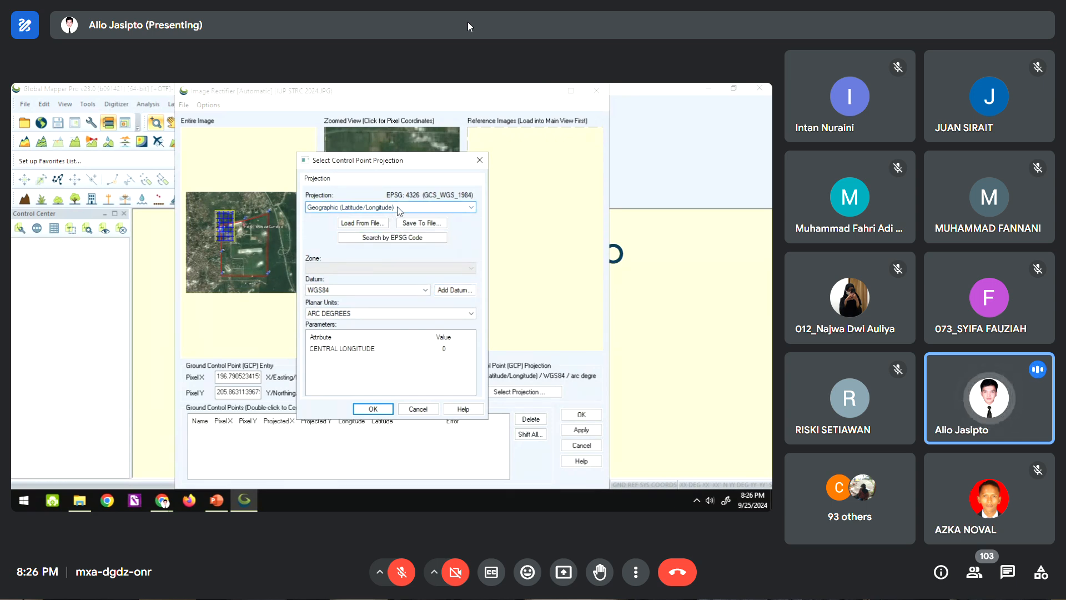
- Set the control point projection to Geographic (Latitude/Longitude) with planar units in radians
{"action": "left_click", "coordinate": [398, 208]}
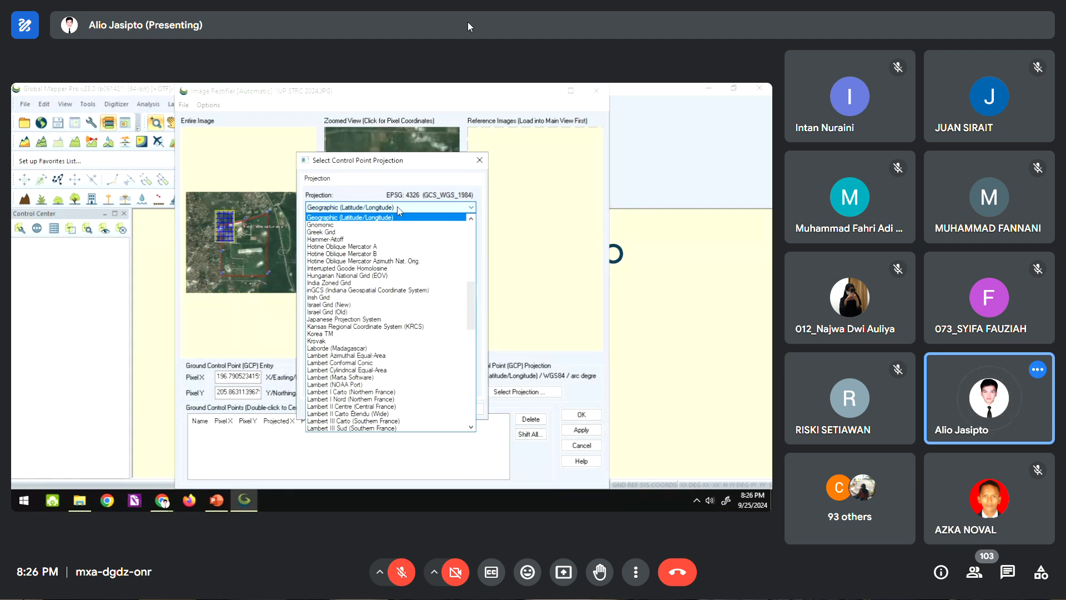
{"action": "left_click", "coordinate": [367, 218]}
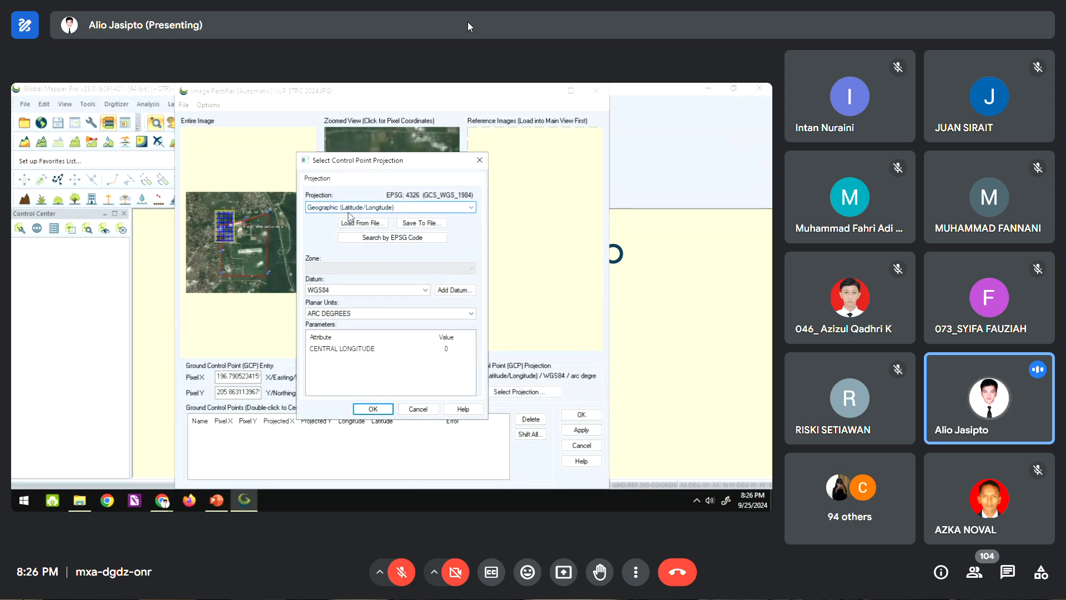
{"action": "left_click", "coordinate": [409, 313]}
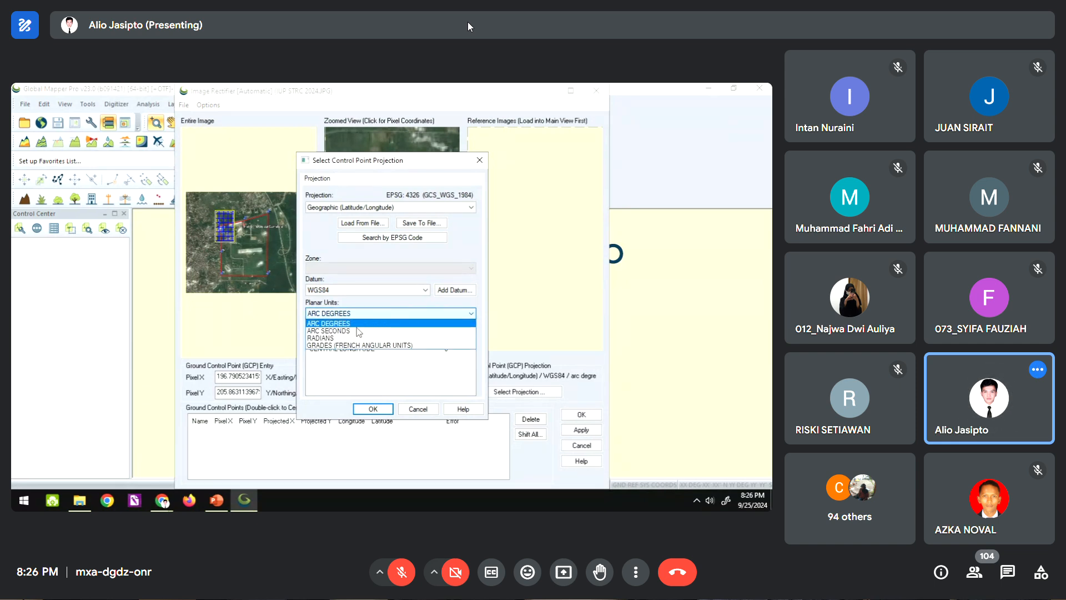
{"action": "left_click", "coordinate": [331, 338]}
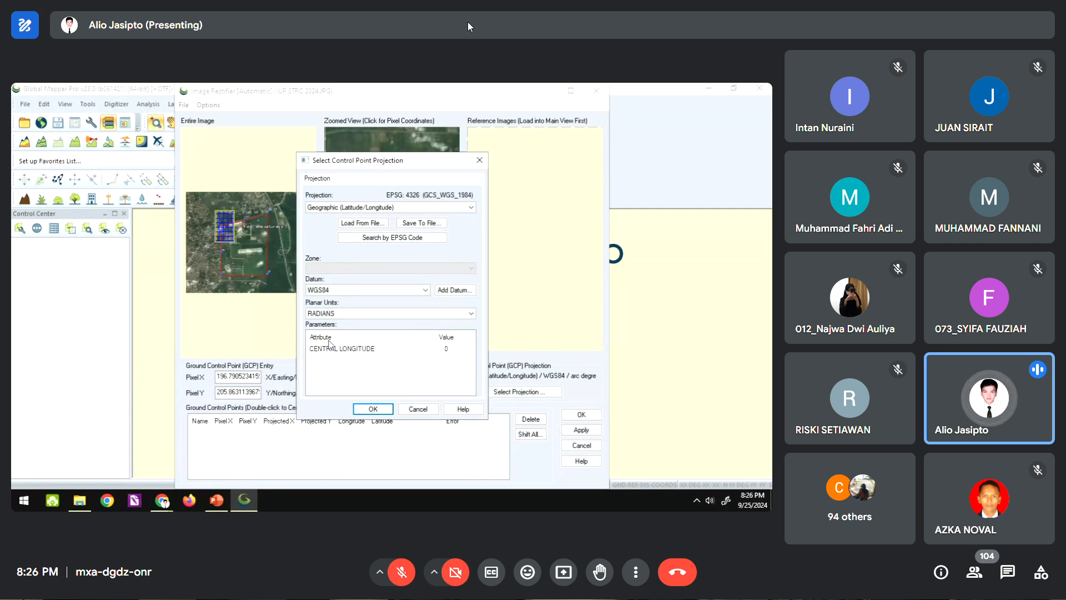
{"action": "left_click", "coordinate": [344, 314]}
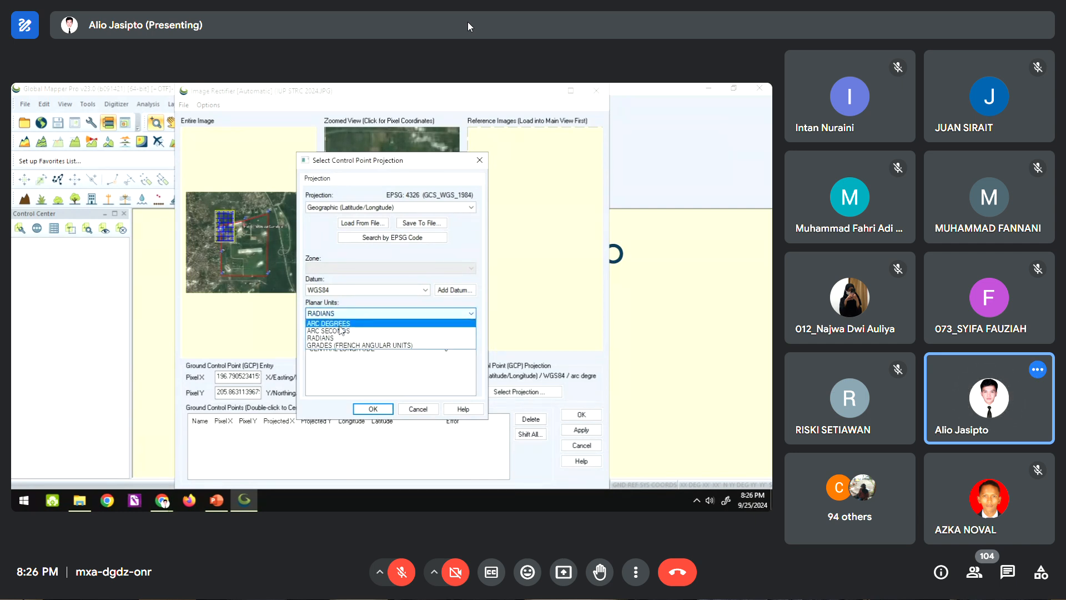
{"action": "left_click", "coordinate": [336, 339]}
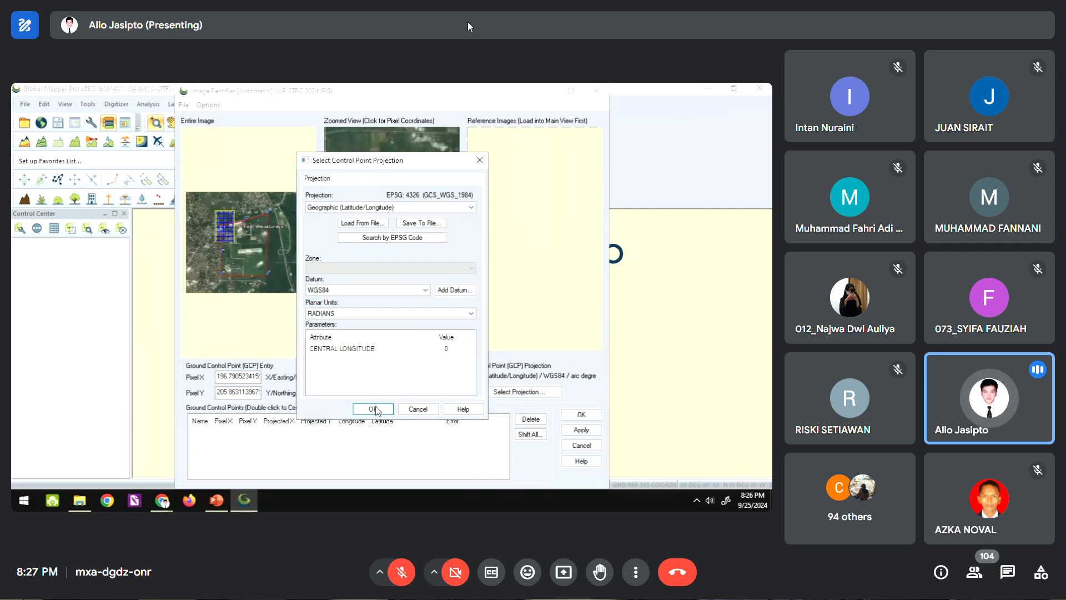
{"action": "left_click", "coordinate": [373, 409]}
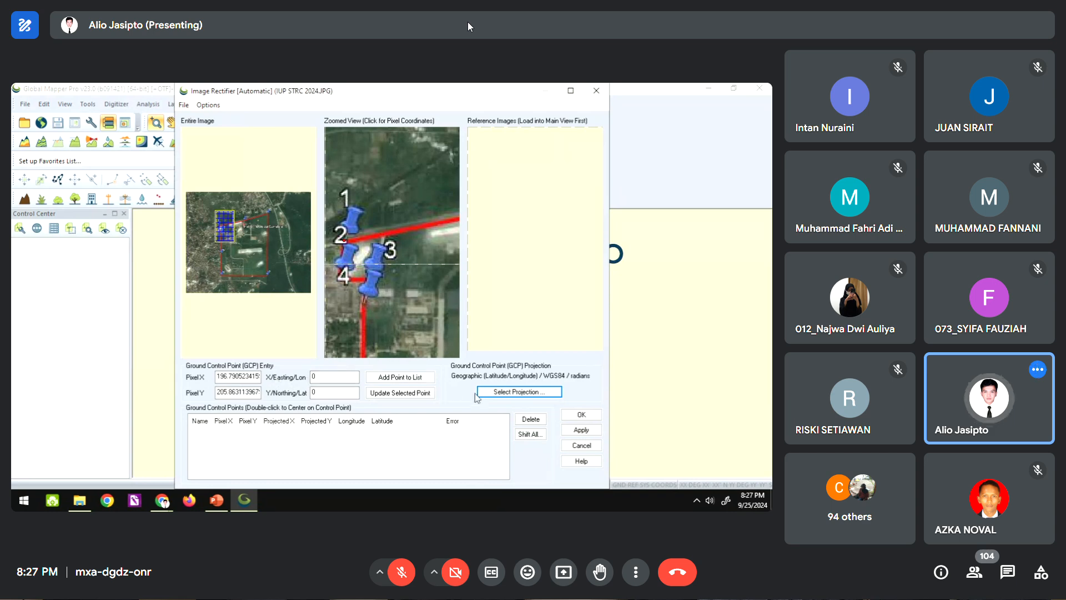
- Reopen the control point projection settings, set the planar units to arc degrees and check the datum options
{"action": "left_click", "coordinate": [513, 393]}
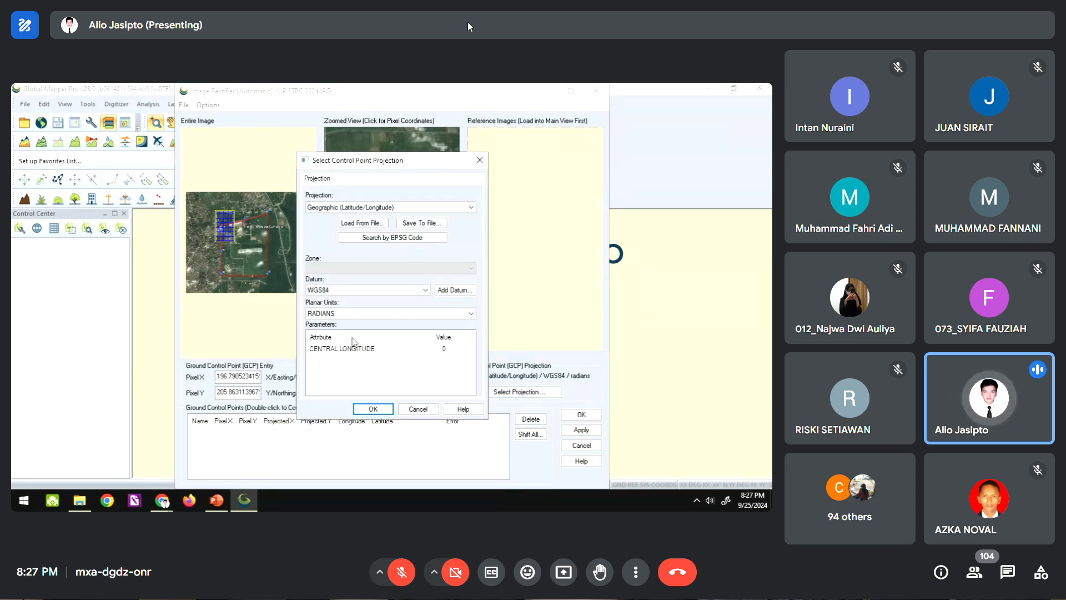
{"action": "left_click", "coordinate": [350, 313]}
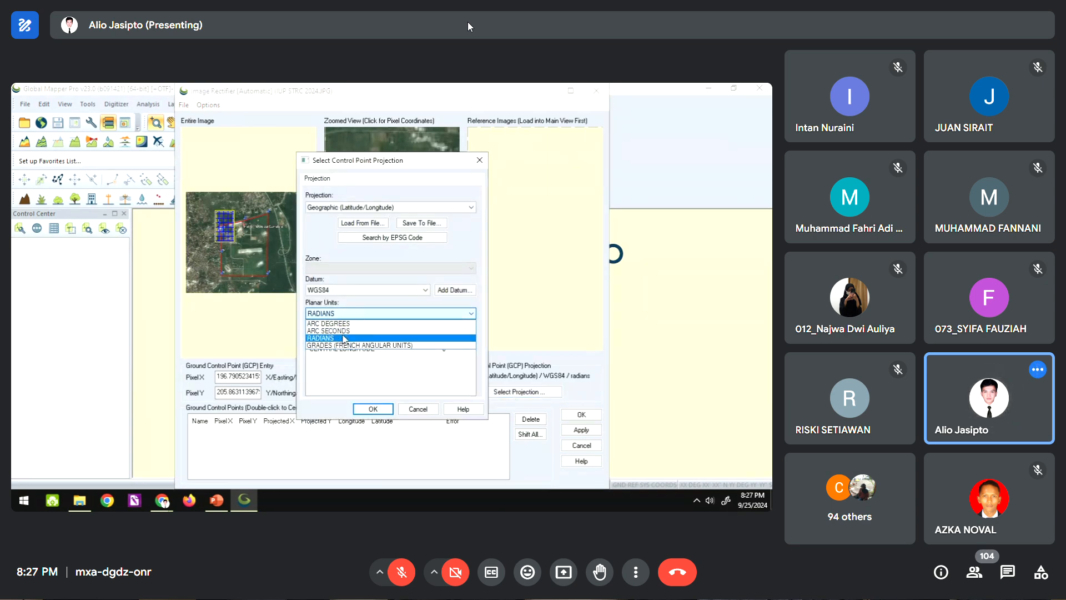
{"action": "left_click", "coordinate": [343, 324]}
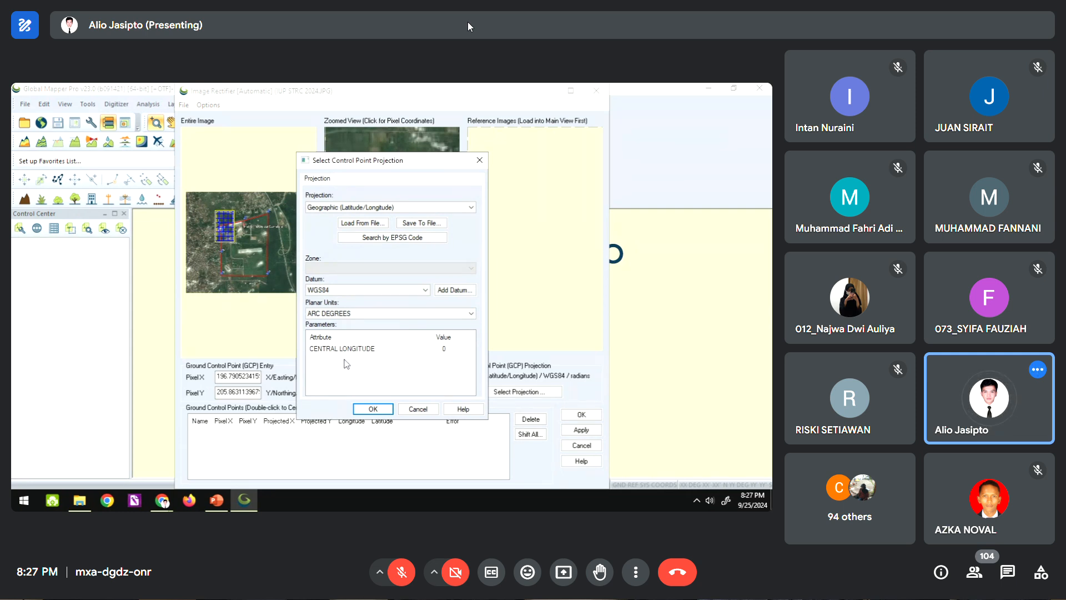
{"action": "left_click", "coordinate": [425, 290]}
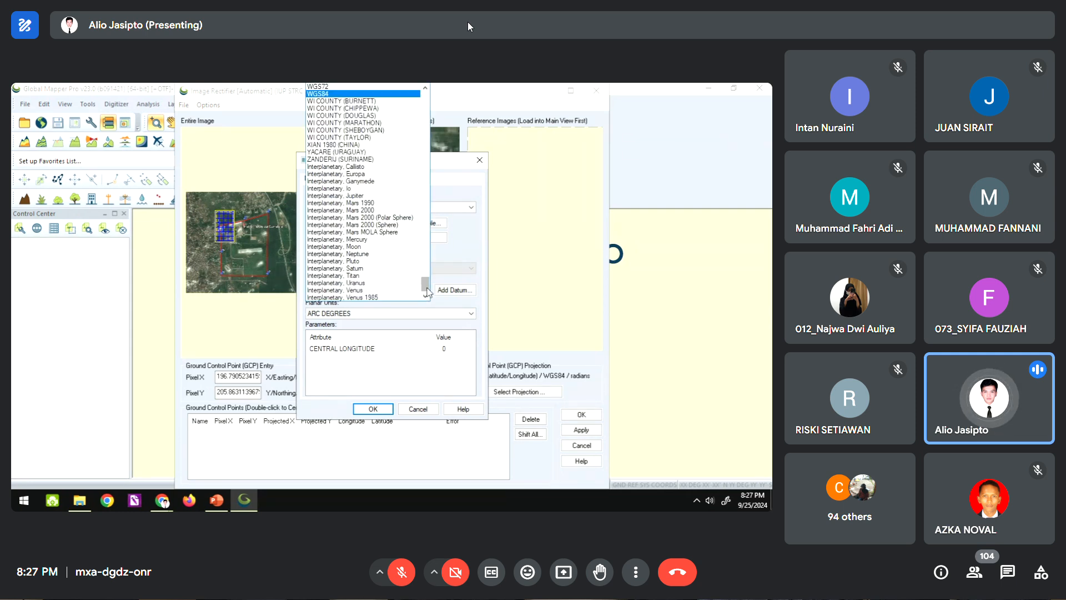
{"action": "left_click", "coordinate": [457, 267]}
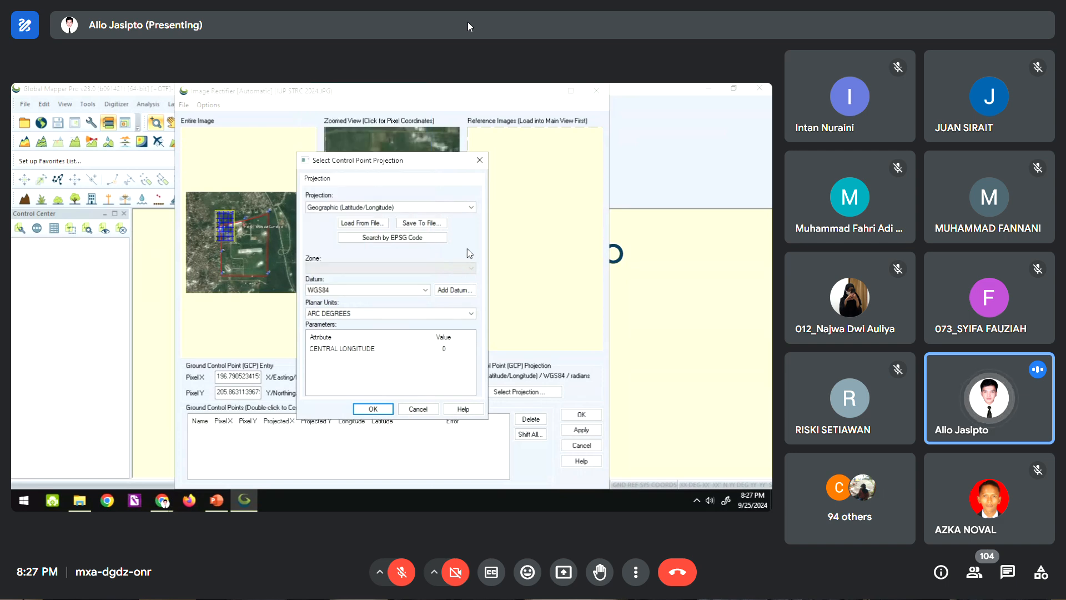
- Change the ground control point projection to UTM and accept it
{"action": "left_click", "coordinate": [390, 208]}
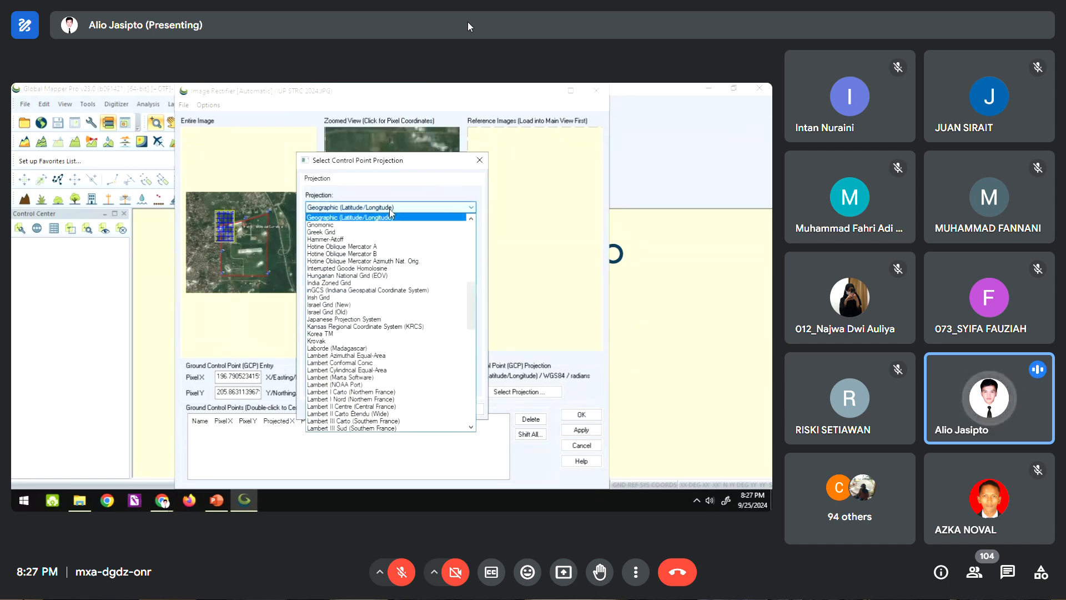
{"action": "scroll", "coordinate": [376, 382], "scroll_direction": "up", "scroll_amount": 7}
{"action": "scroll", "coordinate": [376, 382], "scroll_direction": "down", "scroll_amount": 20}
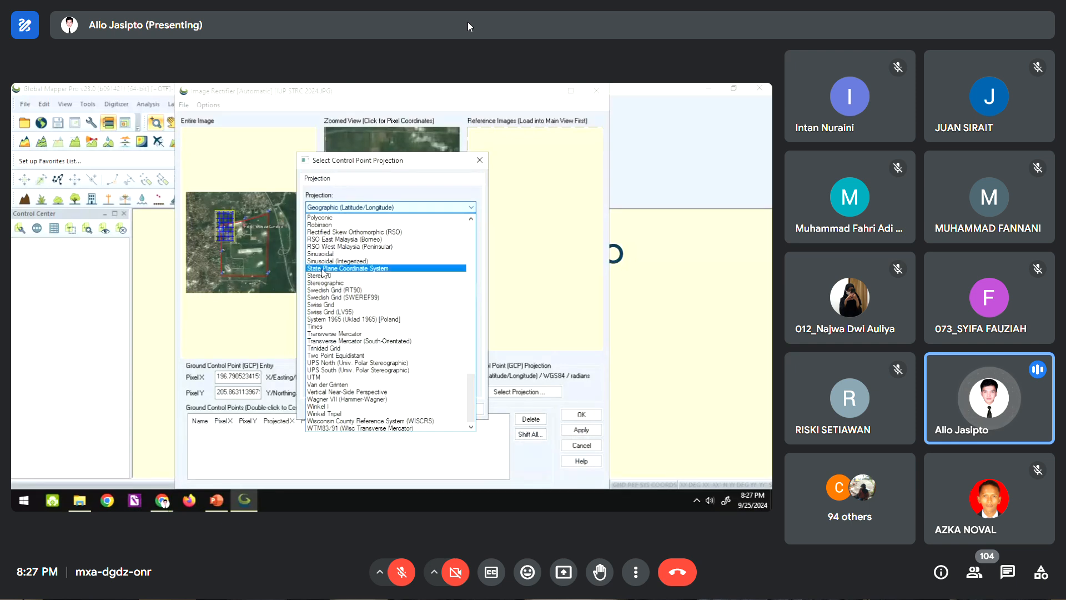
{"action": "scroll", "coordinate": [334, 404], "scroll_direction": "up", "scroll_amount": 1}
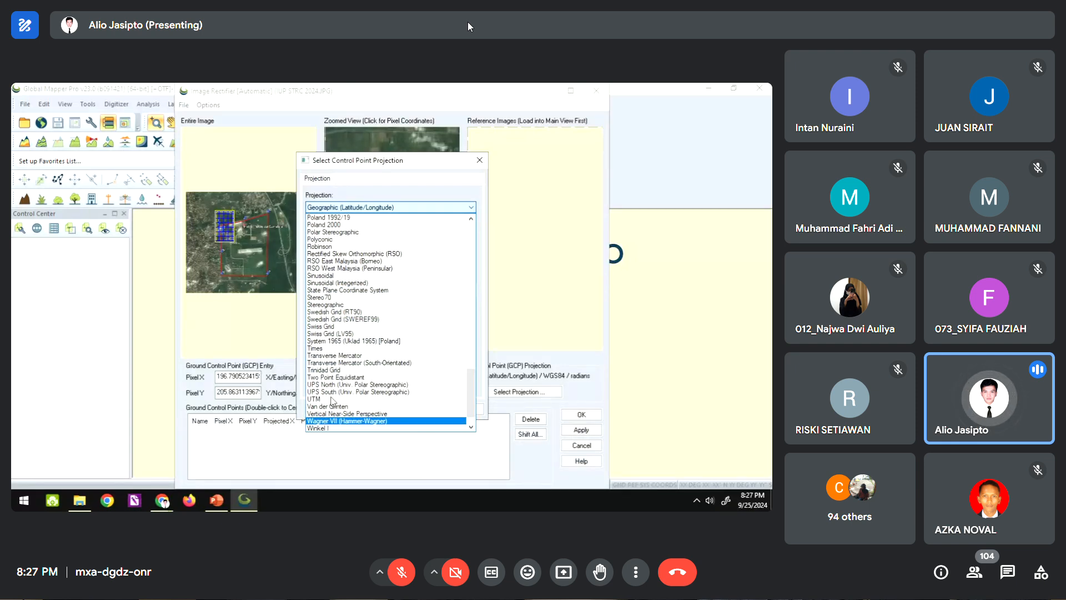
{"action": "left_click", "coordinate": [332, 399]}
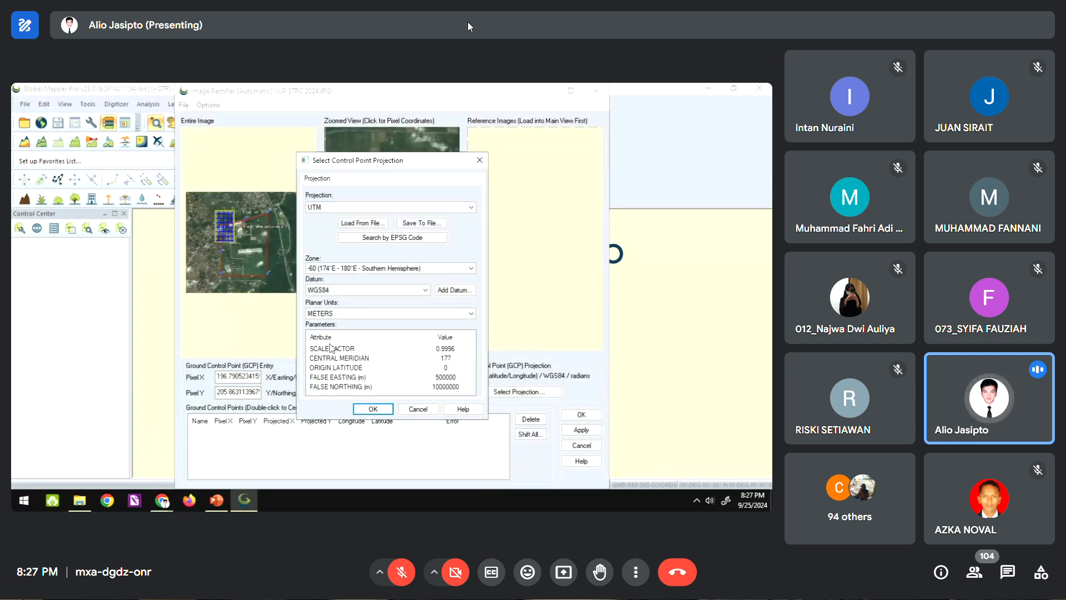
{"action": "left_click", "coordinate": [374, 408]}
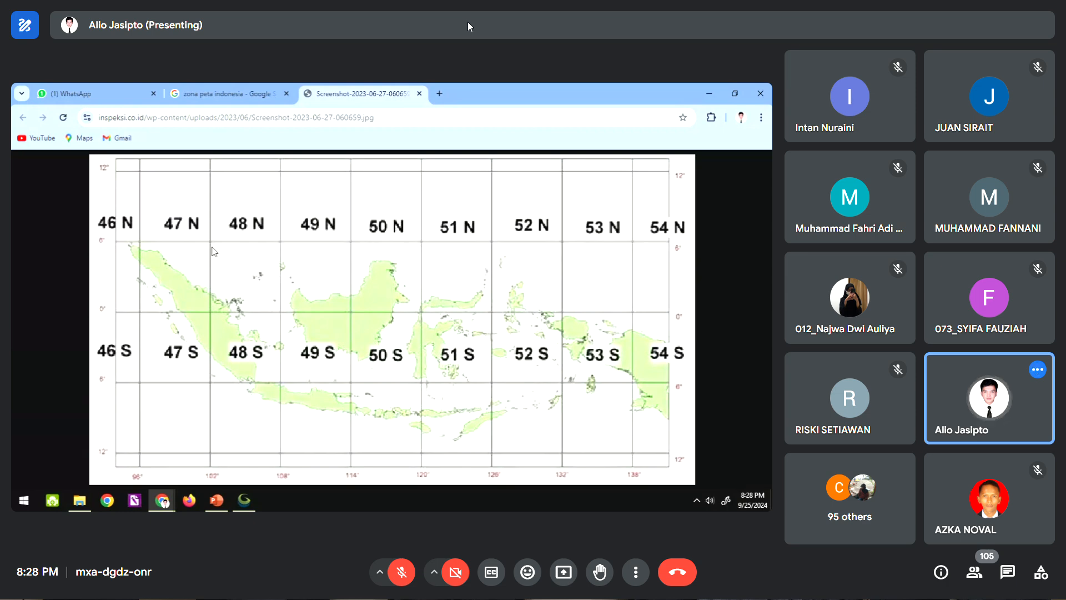
{"action": "key", "text": "XF86AudioRaiseVolume"}
{"action": "key", "text": "XF86AudioRaiseVolume"}
{"action": "key", "text": "XF86AudioRaiseVolume"}
{"action": "key", "text": "XF86AudioRaiseVolume"}
{"action": "key", "text": "XF86AudioRaiseVolume"}
{"action": "key", "text": "XF86AudioRaiseVolume"}
{"action": "key", "text": "XF86AudioRaiseVolume"}
{"action": "key", "text": "XF86AudioRaiseVolume"}
{"action": "key", "text": "XF86AudioRaiseVolume"}
{"action": "key", "text": "XF86AudioRaiseVolume"}
{"action": "key", "text": "XF86AudioRaiseVolume"}
{"action": "key", "text": "XF86AudioRaiseVolume"}
{"action": "key", "text": "XF86AudioRaiseVolume"}
{"action": "key", "text": "XF86AudioRaiseVolume"}
{"action": "key", "text": "XF86AudioRaiseVolume"}
{"action": "key", "text": "XF86AudioRaiseVolume"}
{"action": "key", "text": "XF86AudioRaiseVolume"}
{"action": "key", "text": "XF86AudioRaiseVolume"}
{"action": "key", "text": "XF86AudioRaiseVolume"}
{"action": "key", "text": "XF86AudioRaiseVolume"}
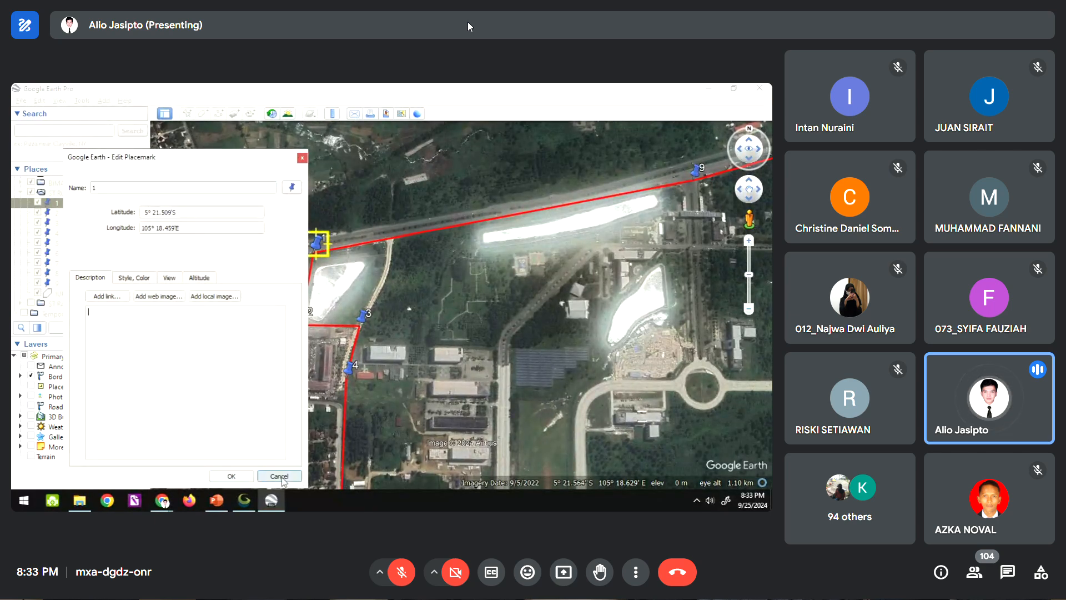
- In Google Earth, show coordinates in Universal Transverse Mercator and copy the easting of placemark 1
{"action": "left_click", "coordinate": [102, 193]}
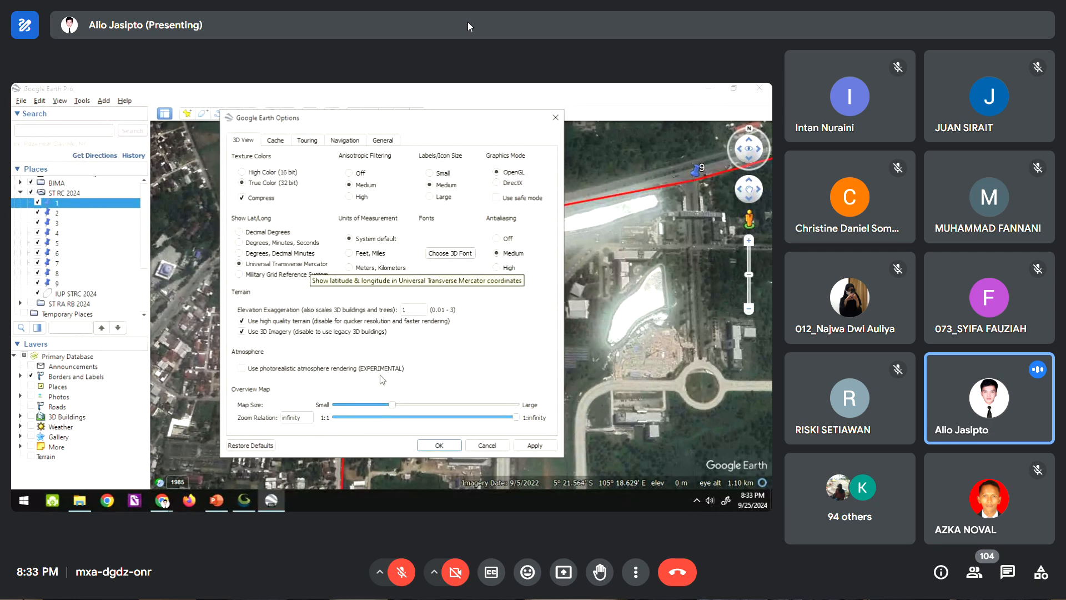
{"action": "left_click", "coordinate": [439, 445]}
{"action": "right_click", "coordinate": [54, 203]}
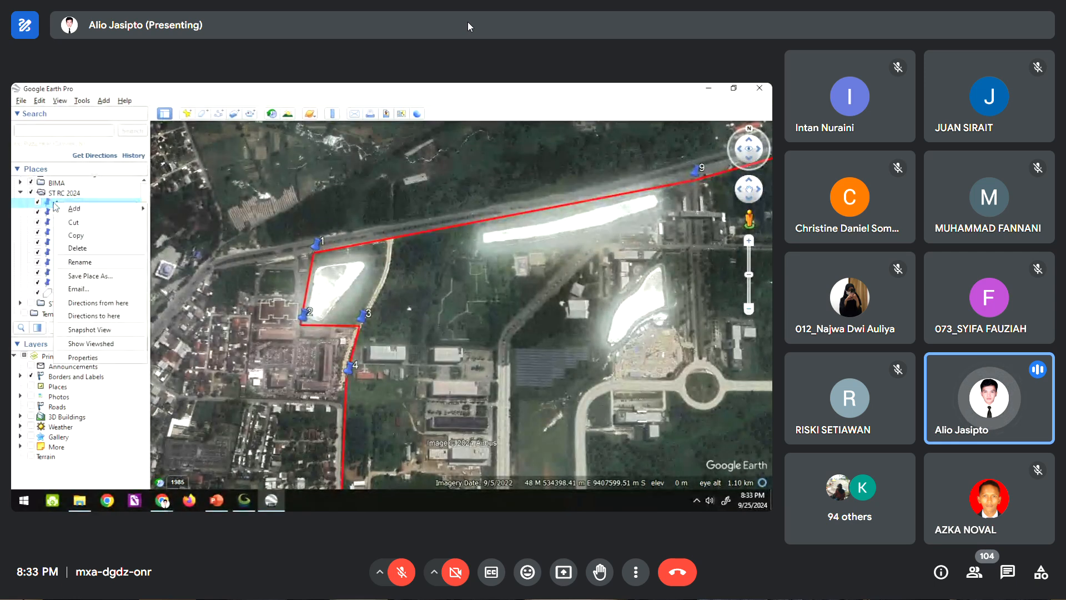
{"action": "left_click", "coordinate": [83, 359]}
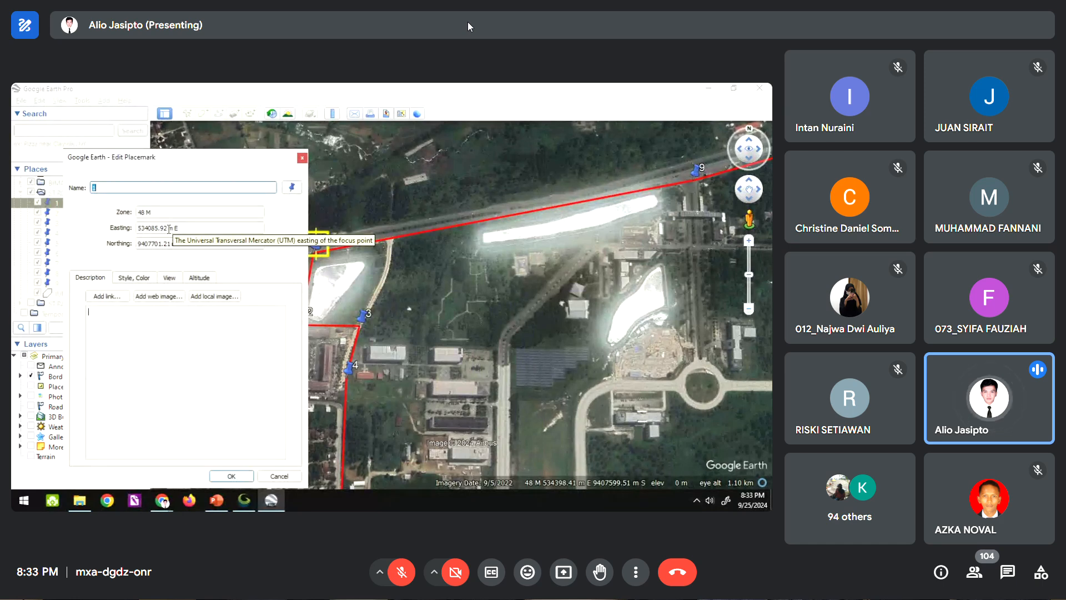
{"action": "double_click", "coordinate": [146, 228]}
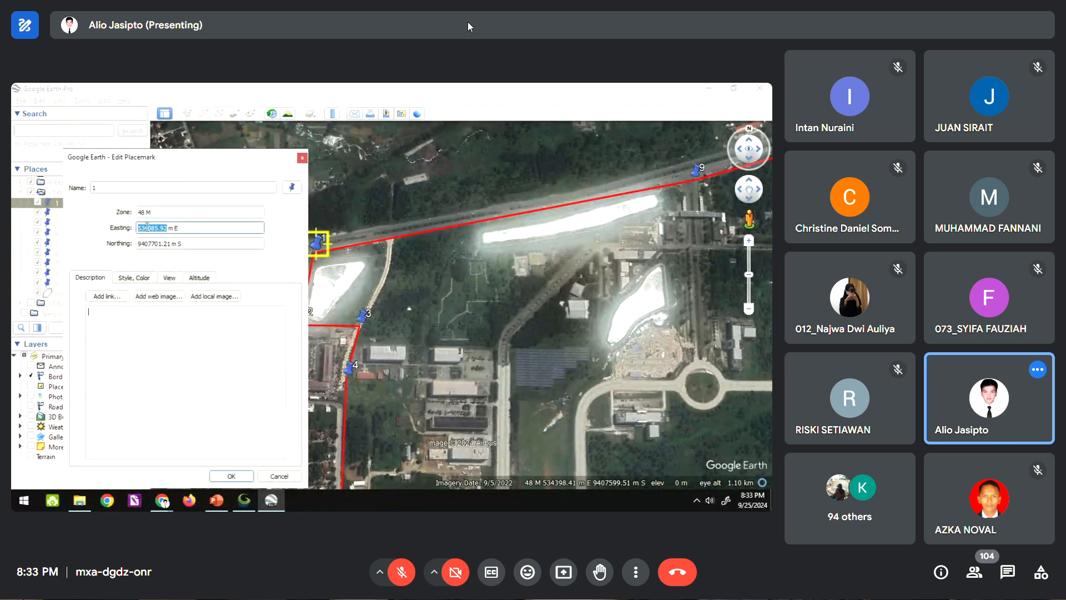
{"action": "right_click", "coordinate": [151, 231]}
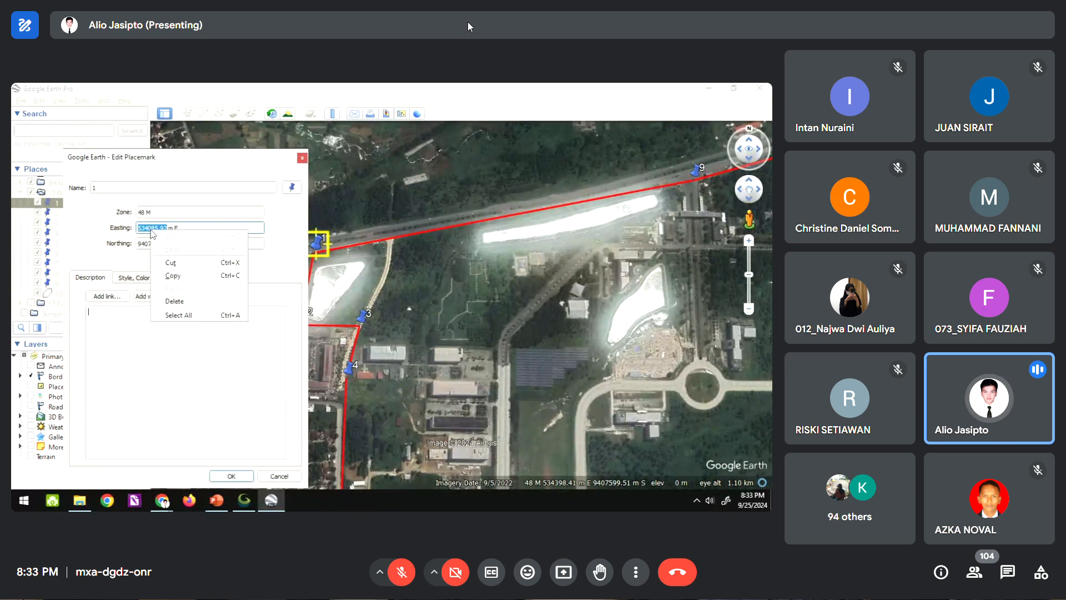
{"action": "left_click", "coordinate": [172, 276]}
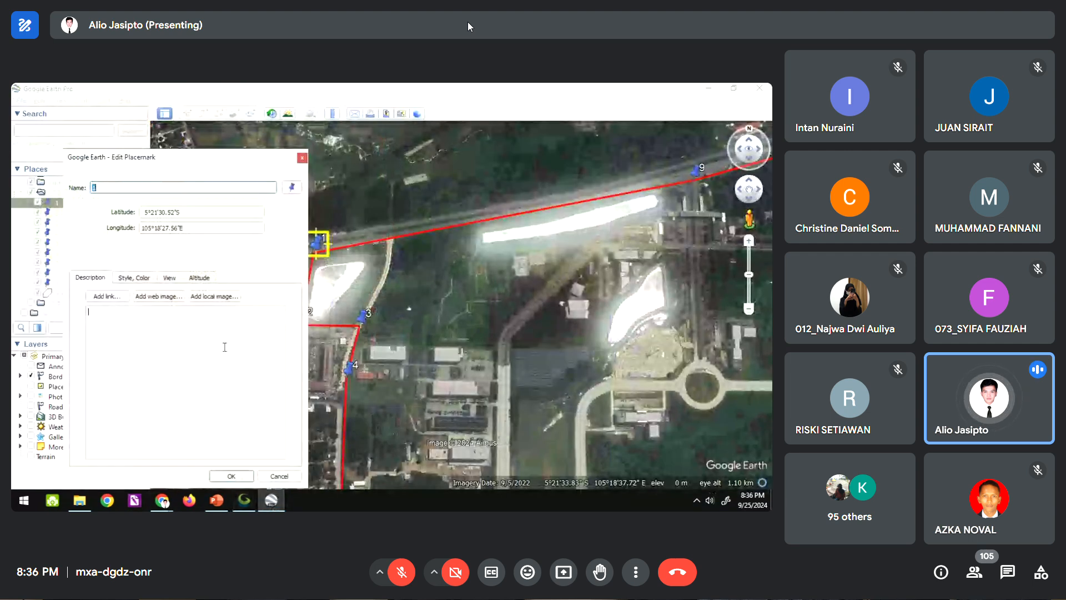
- Close placemark 1's properties without saving and set the latitude/longitude display to Universal Transverse Mercator
{"action": "left_click", "coordinate": [280, 476]}
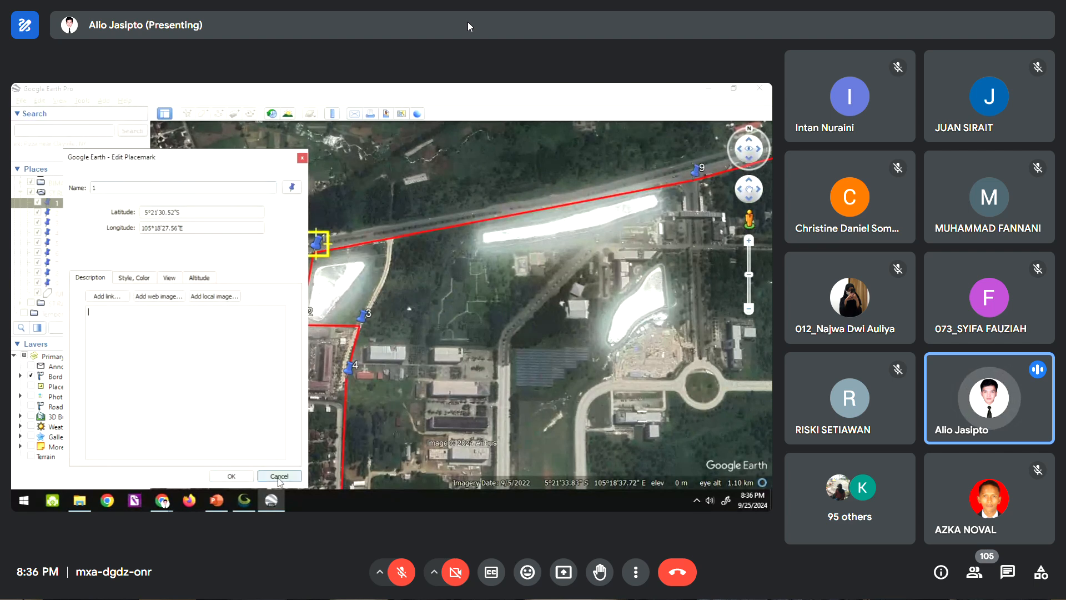
{"action": "left_click", "coordinate": [83, 101]}
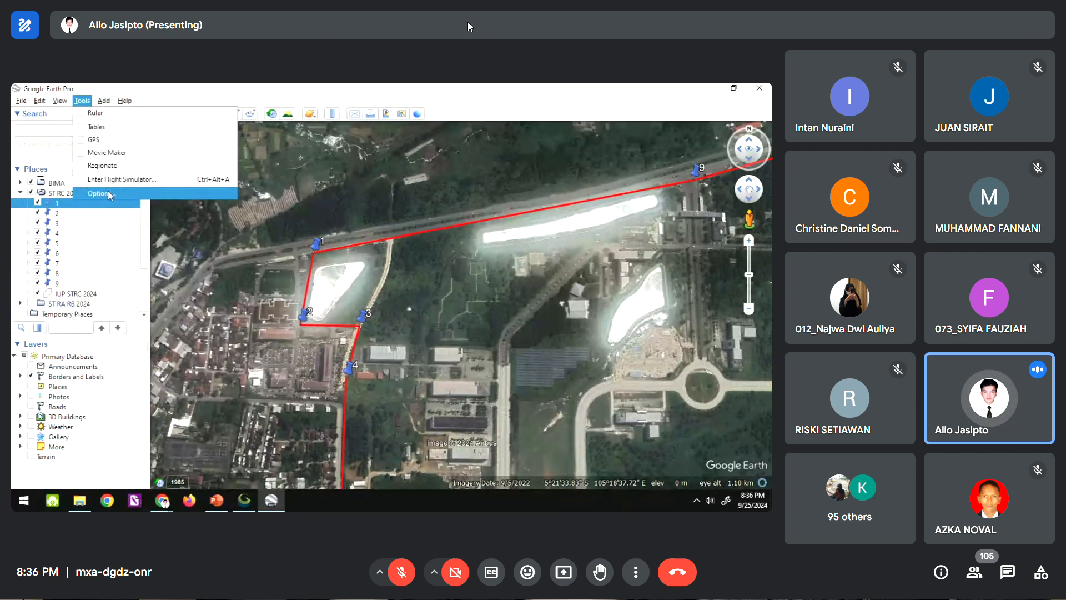
{"action": "left_click", "coordinate": [102, 193]}
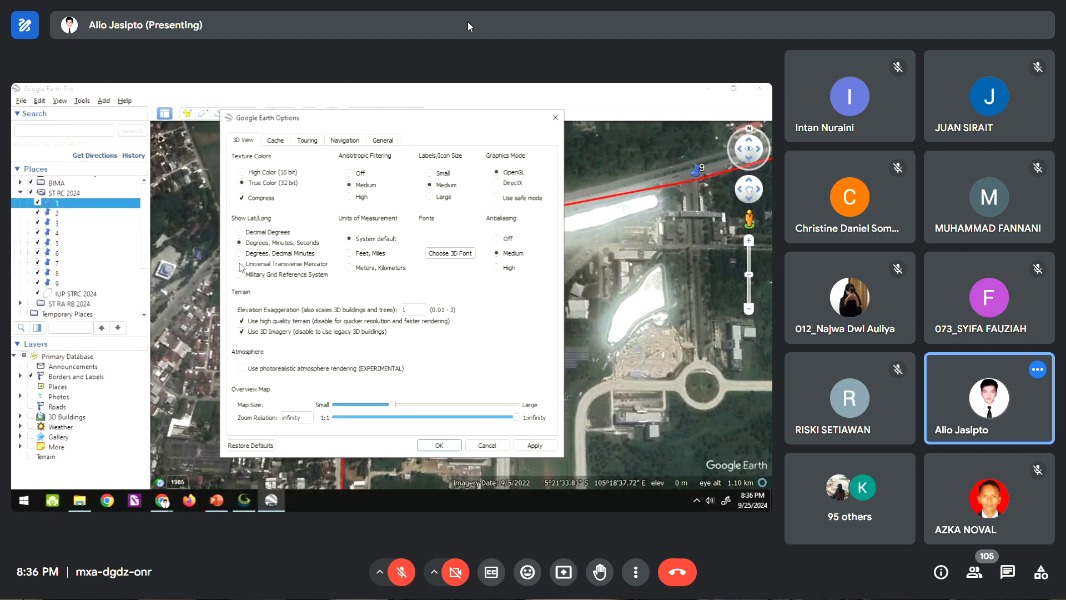
{"action": "left_click", "coordinate": [439, 446]}
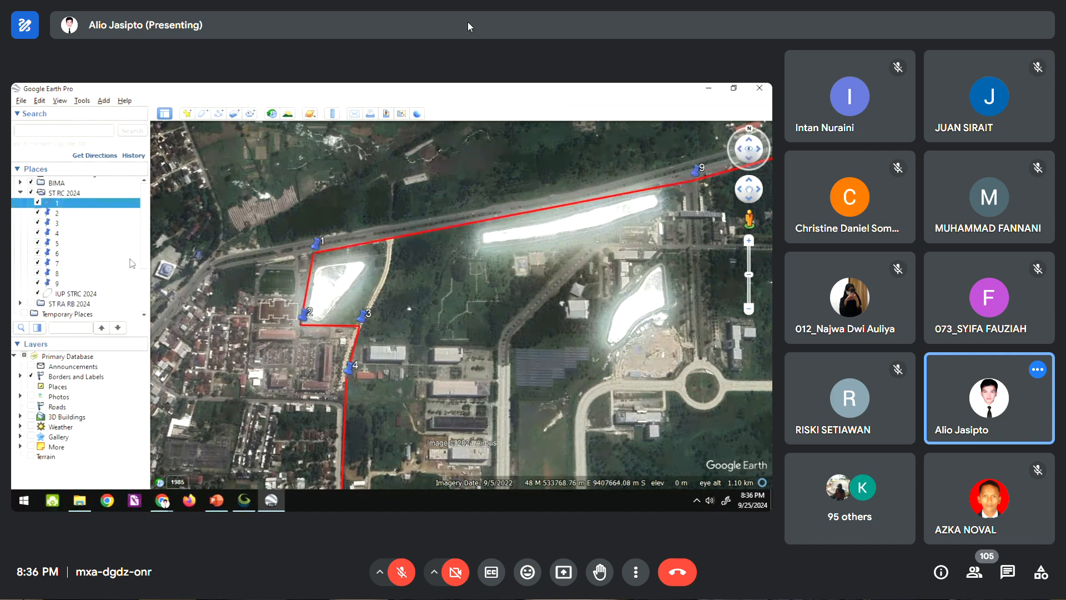
- Copy placemark 5's easting and enter 534171.46 as the control point's X/Easting in Global Mapper's Image Rectifier
{"action": "left_click", "coordinate": [56, 243]}
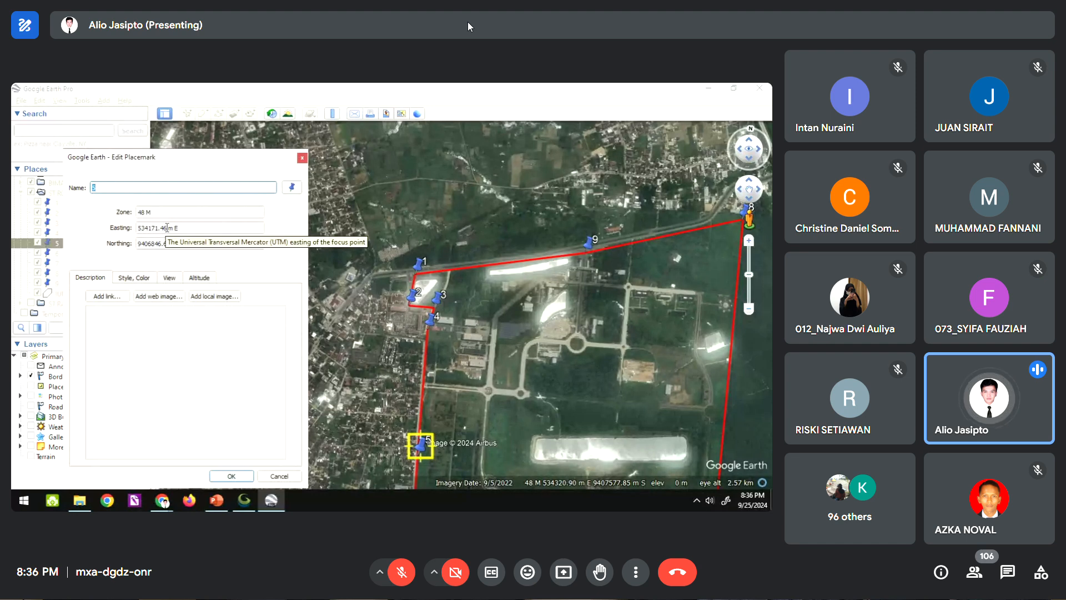
{"action": "left_click_drag", "start_coordinate": [166, 228], "coordinate": [114, 226]}
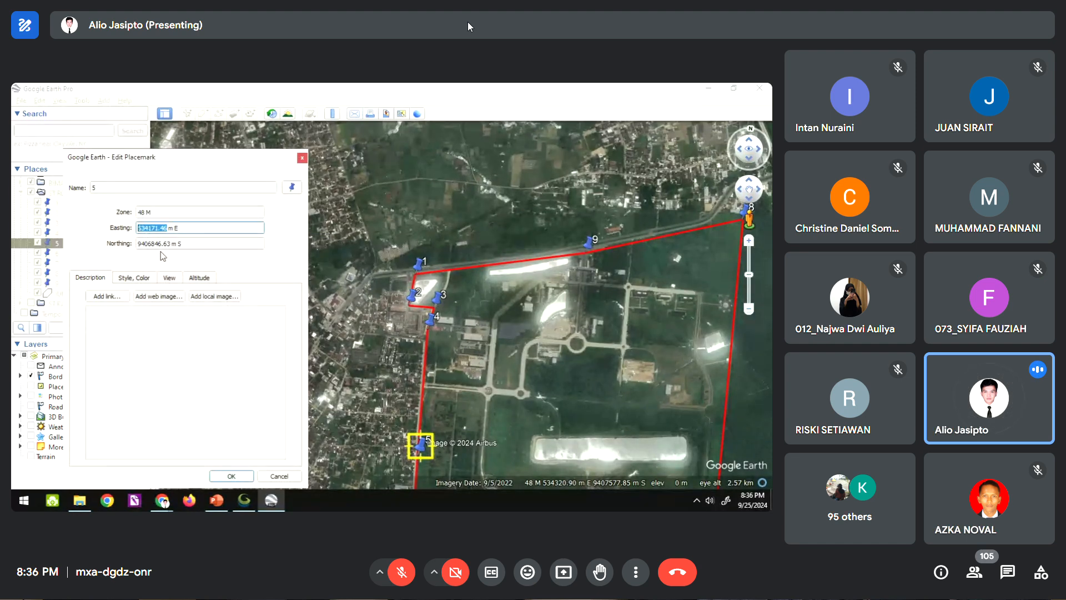
{"action": "left_click", "coordinate": [245, 500]}
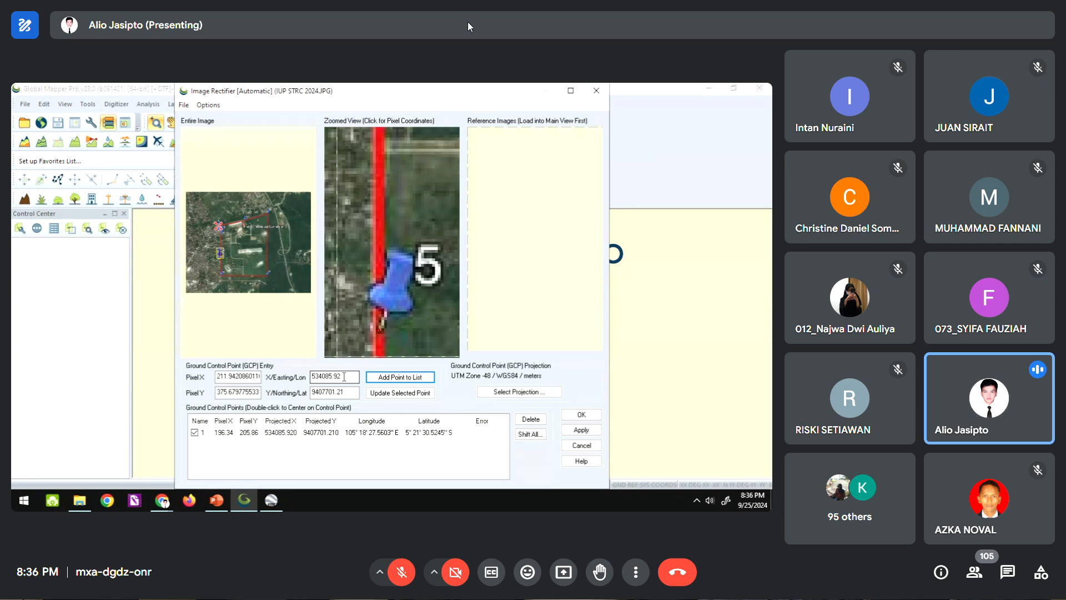
{"action": "left_click_drag", "start_coordinate": [344, 377], "coordinate": [314, 375]}
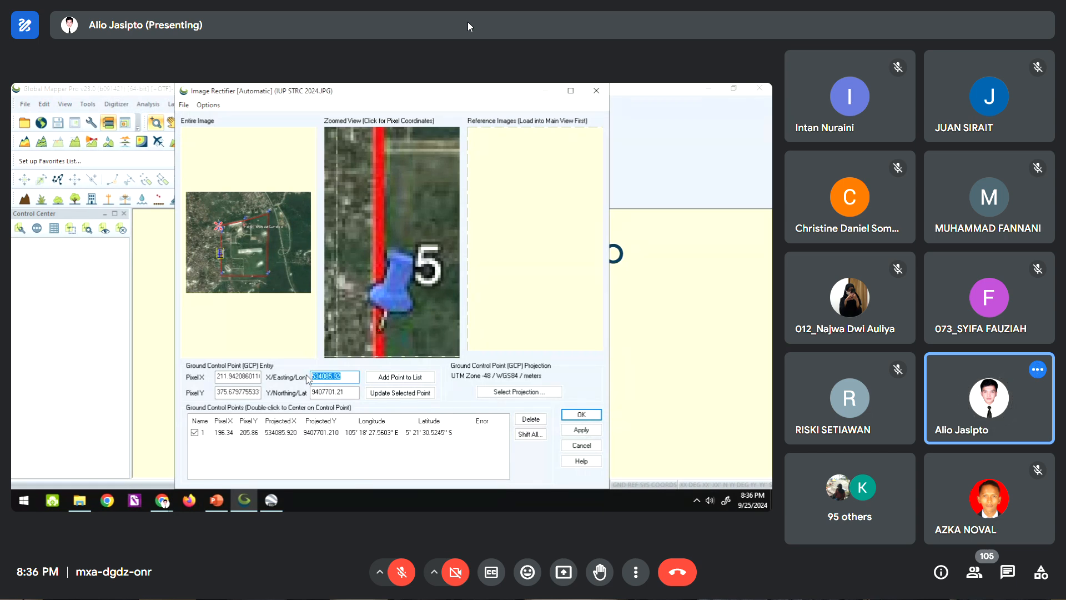
{"action": "type", "text": "31171.46"}
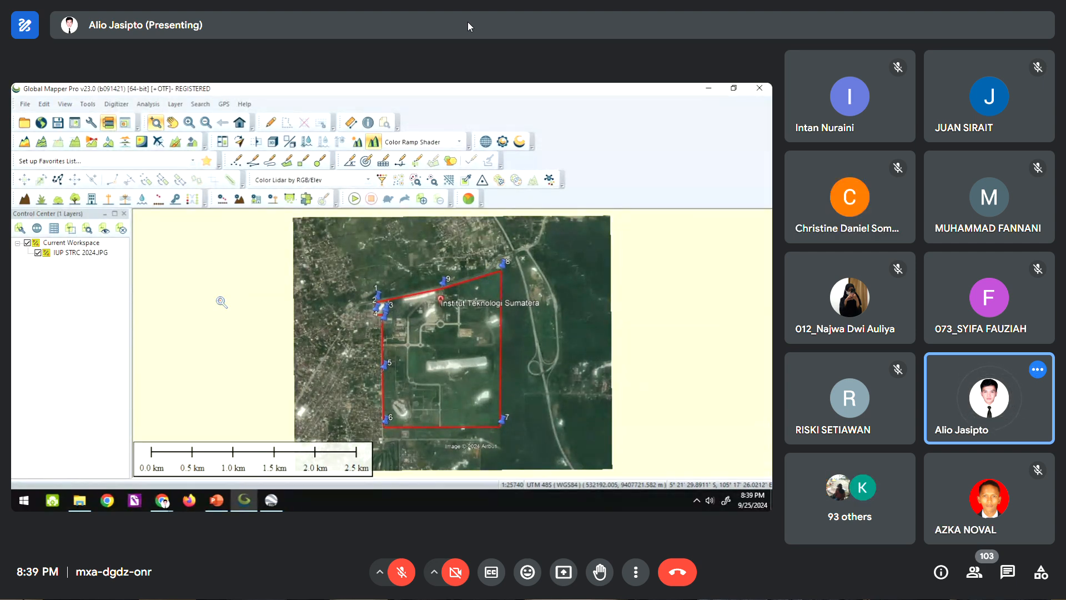
{"action": "left_click", "coordinate": [25, 105]}
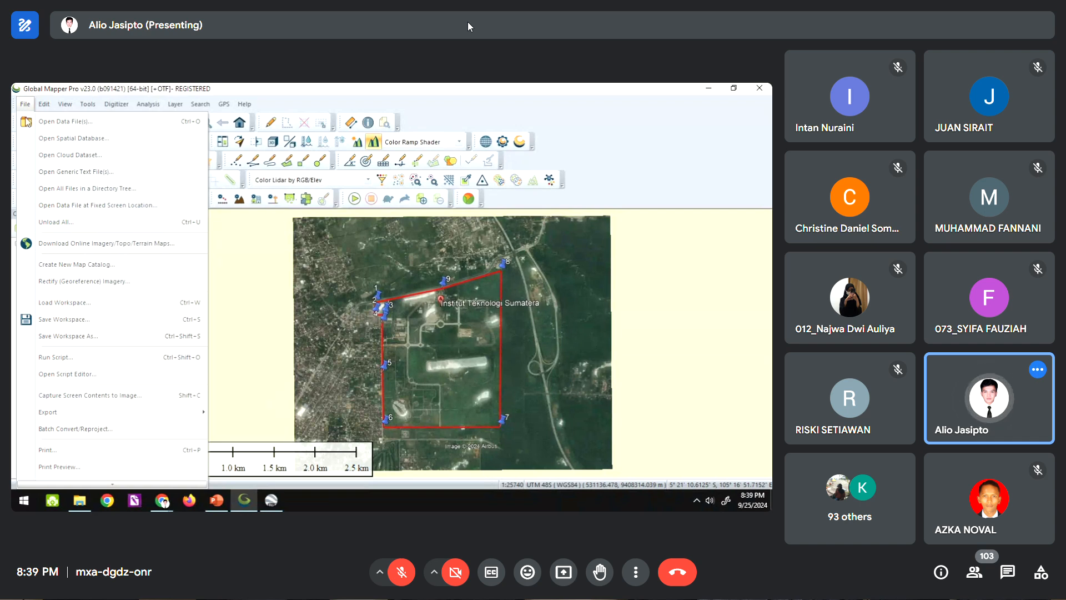
{"action": "left_click", "coordinate": [28, 122]}
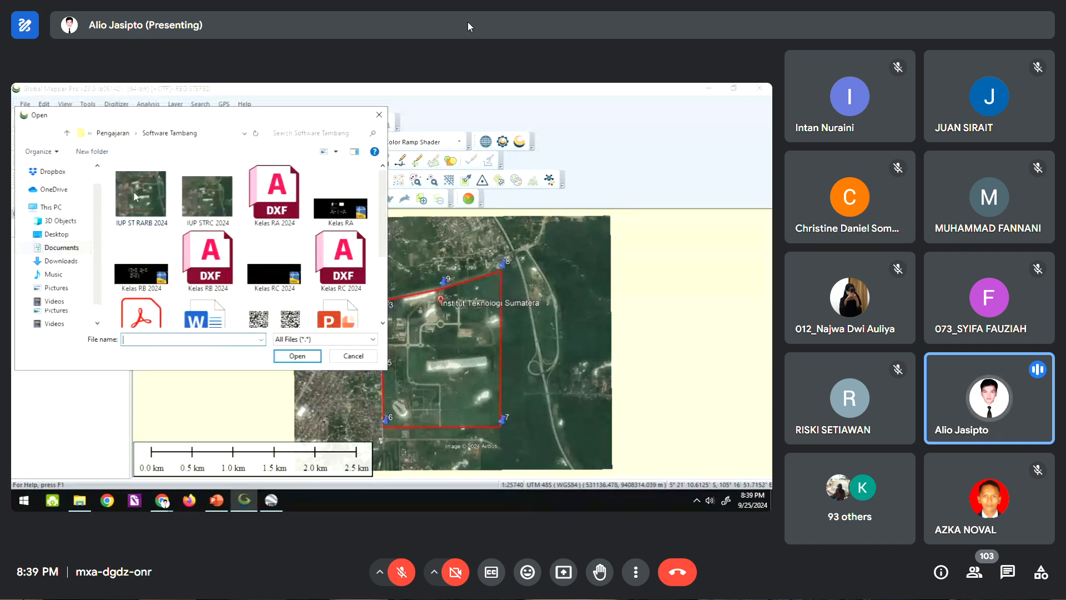
{"action": "scroll", "coordinate": [182, 260], "scroll_direction": "down", "scroll_amount": 2}
{"action": "scroll", "coordinate": [183, 259], "scroll_direction": "up", "scroll_amount": 2}
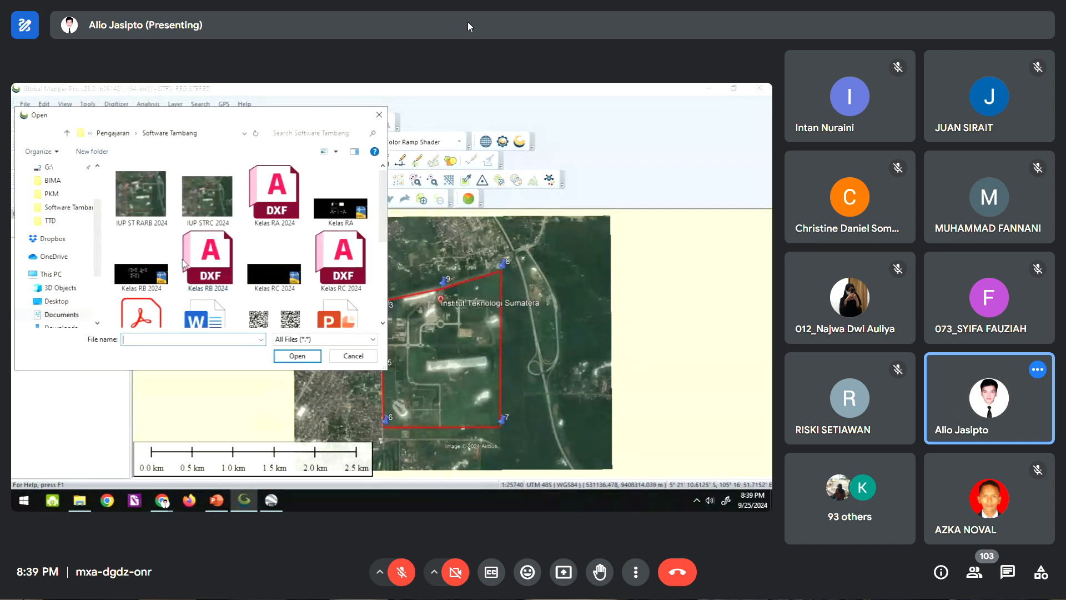
{"action": "left_click", "coordinate": [167, 134]}
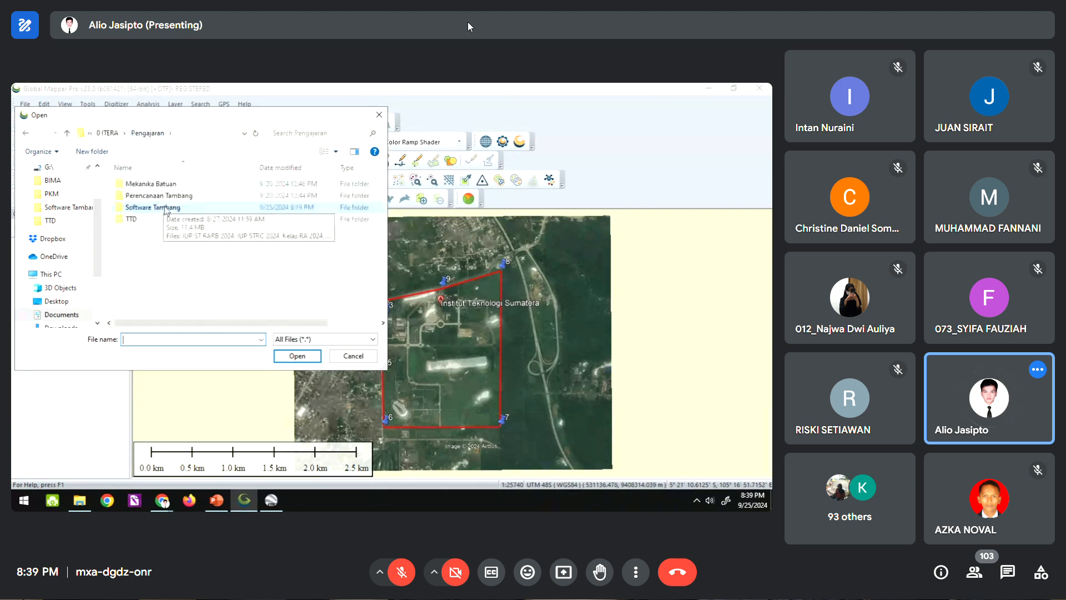
{"action": "scroll", "coordinate": [190, 228], "scroll_direction": "down", "scroll_amount": 2}
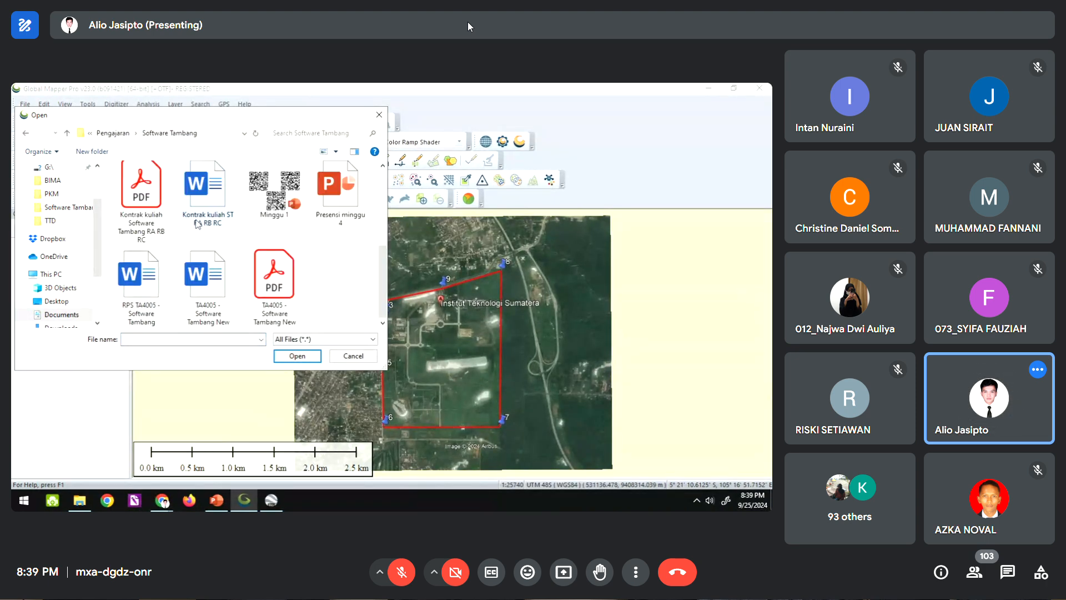
{"action": "scroll", "coordinate": [195, 225], "scroll_direction": "up", "scroll_amount": 2}
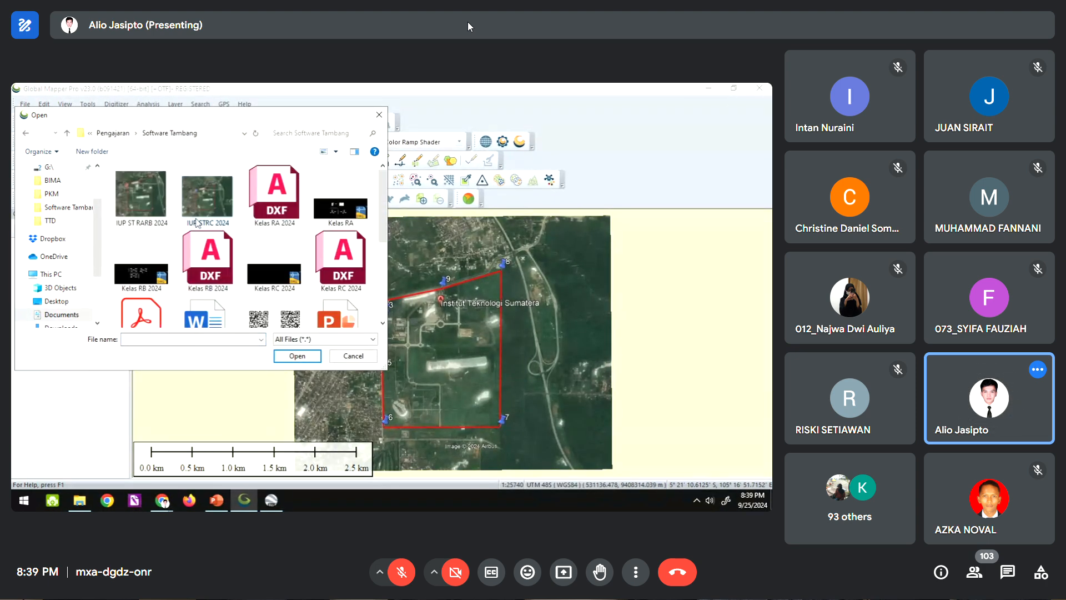
{"action": "left_click", "coordinate": [353, 356]}
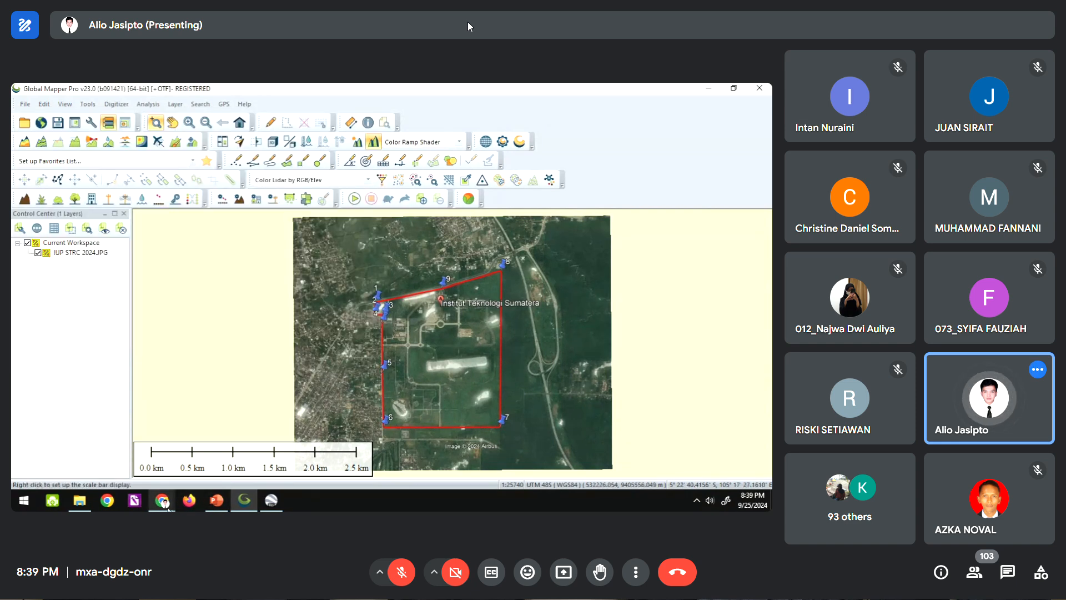
- Switch to Chrome, search Google for "dem provinsi lampung" in a new tab and open the Download DEM SRTM 30m Seluruh Indonesia result
{"action": "mouse_move", "coordinate": [163, 502]}
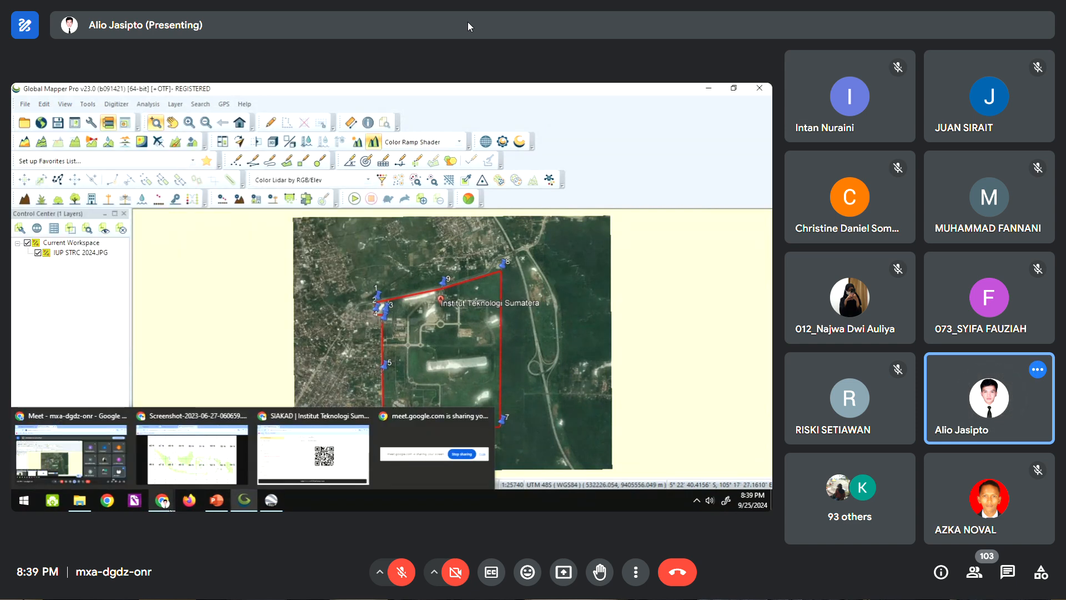
{"action": "left_click", "coordinate": [195, 472]}
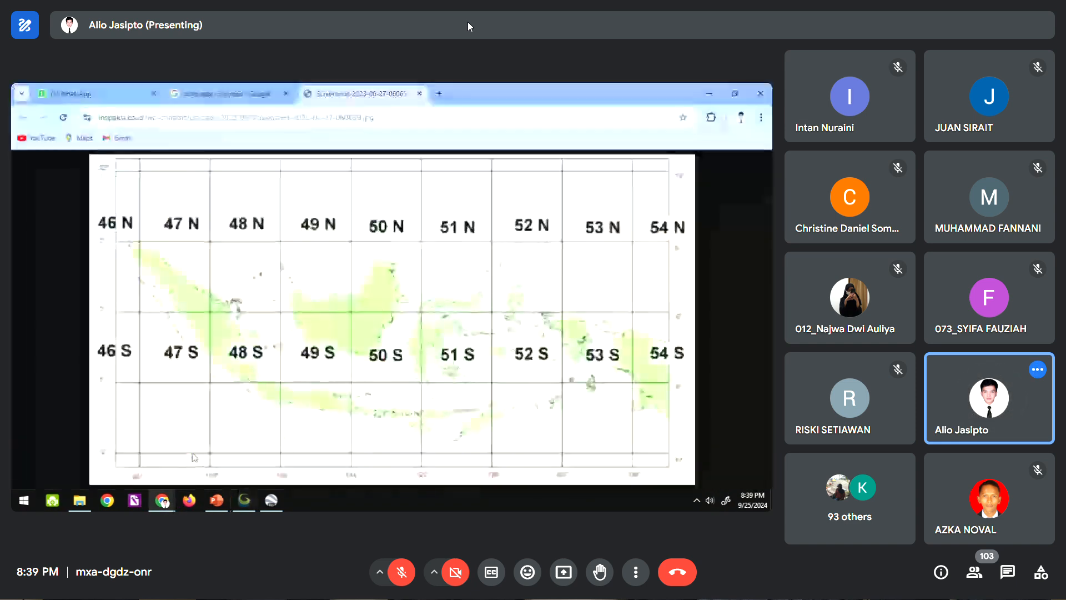
{"action": "left_click", "coordinate": [436, 93]}
{"action": "type", "text": "dem"}
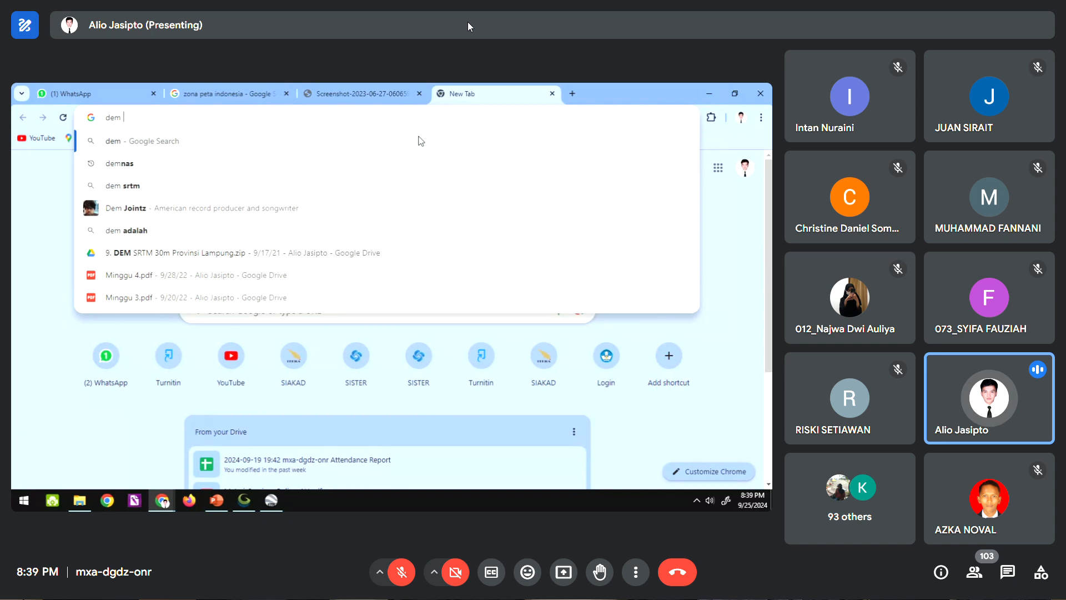
{"action": "type", "text": " prov"}
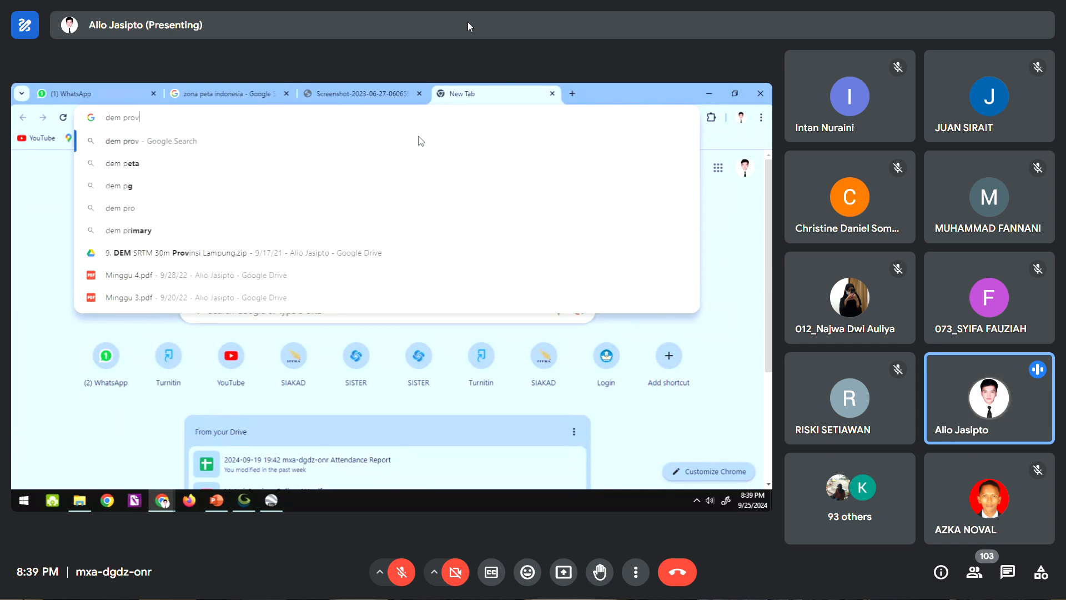
{"action": "type", "text": "insi lampung"}
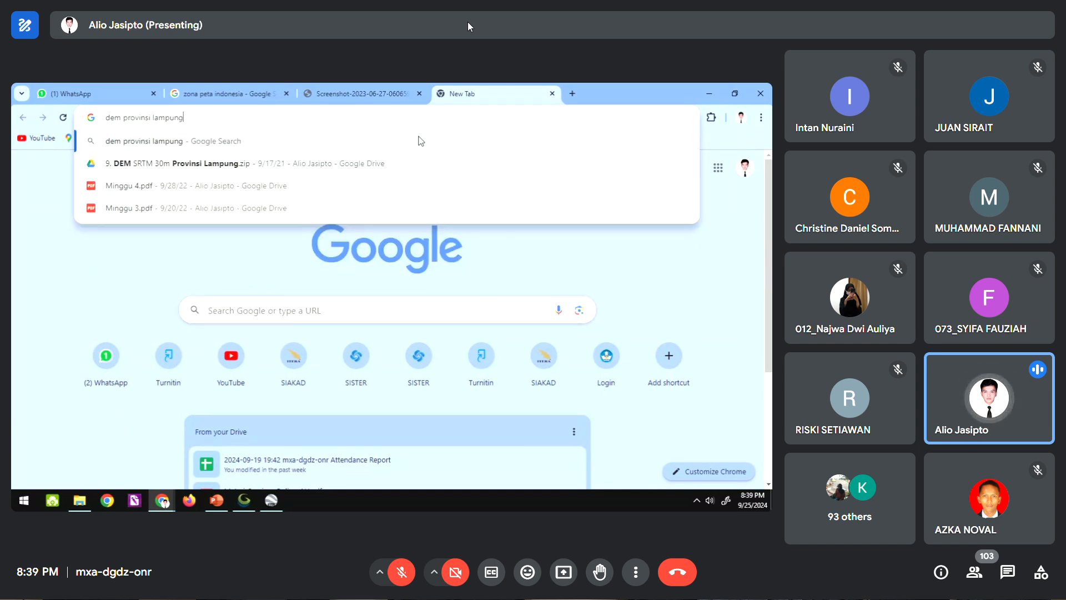
{"action": "key", "text": "Return"}
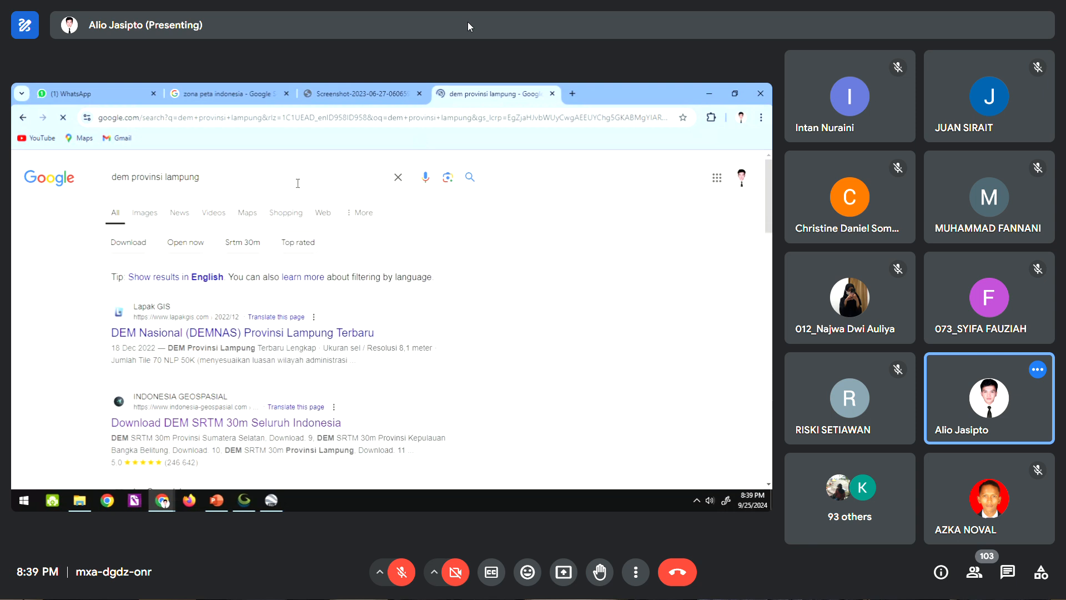
{"action": "scroll", "coordinate": [283, 200], "scroll_direction": "down", "scroll_amount": 1}
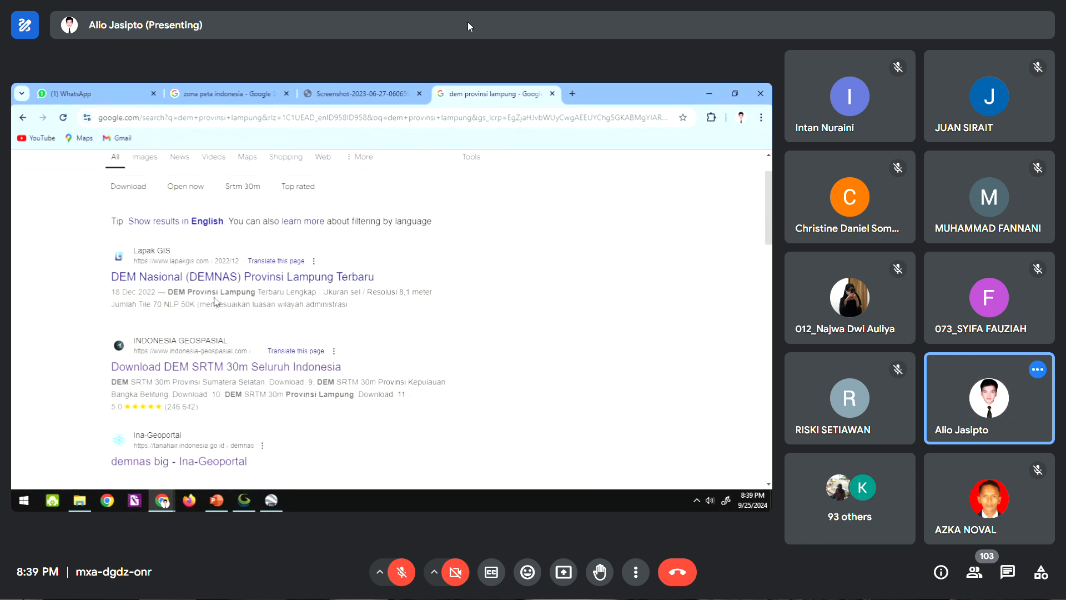
{"action": "left_click", "coordinate": [225, 366]}
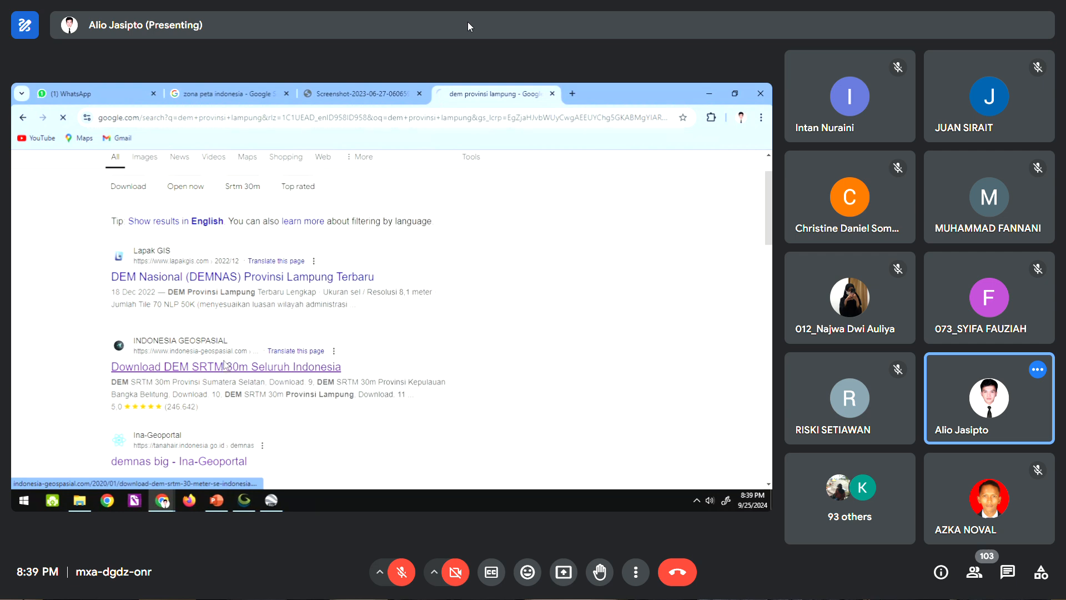
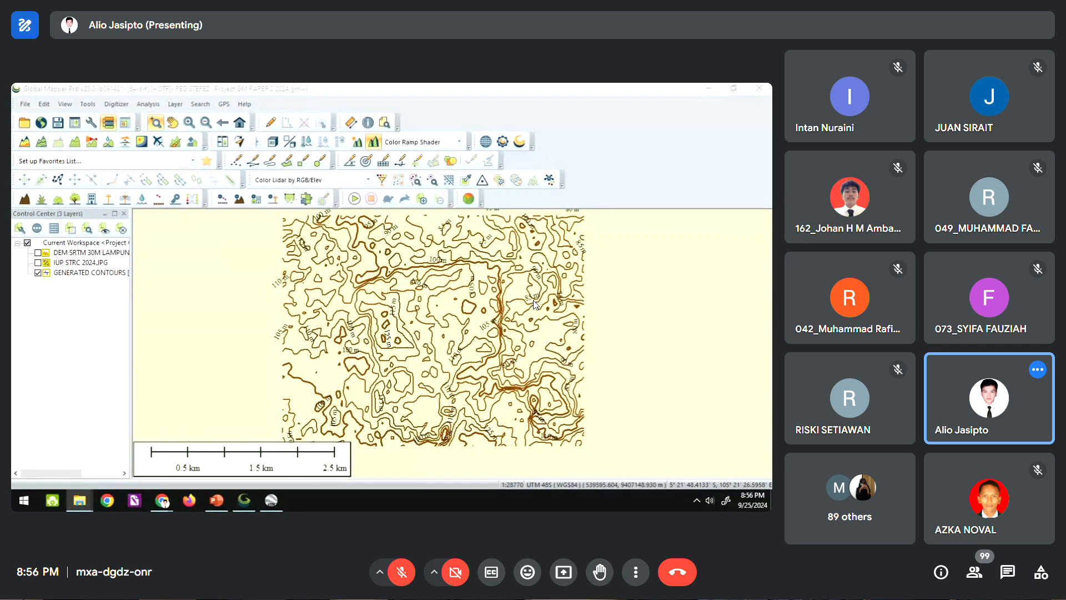
{"action": "key", "text": "XF86AudioRaiseVolume"}
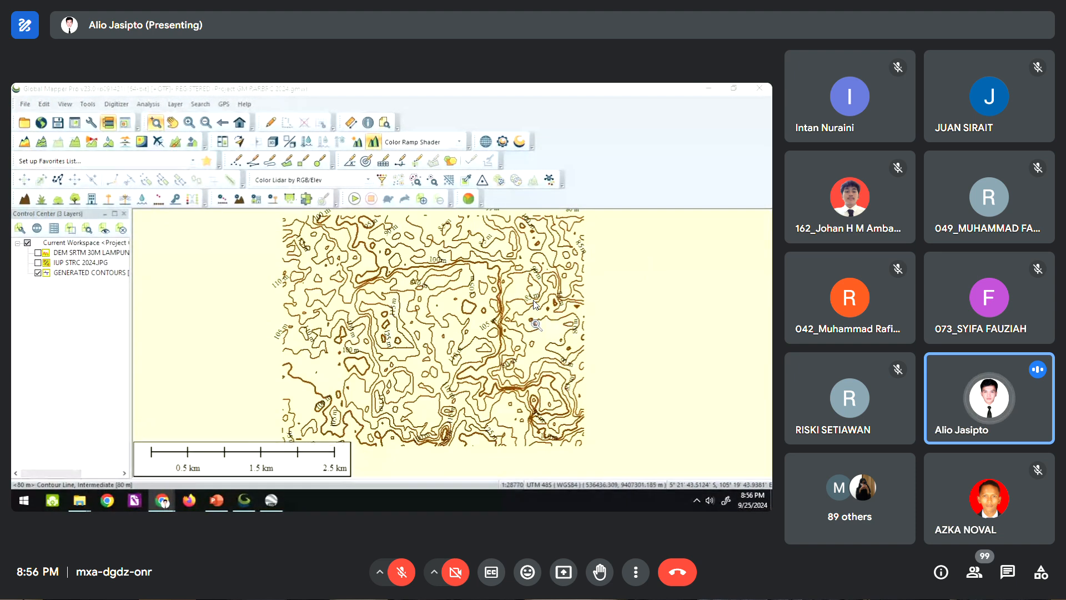
- Start exporting the GENERATED CONTOURS layer to a new file with DXF as the export format
{"action": "left_click", "coordinate": [89, 272]}
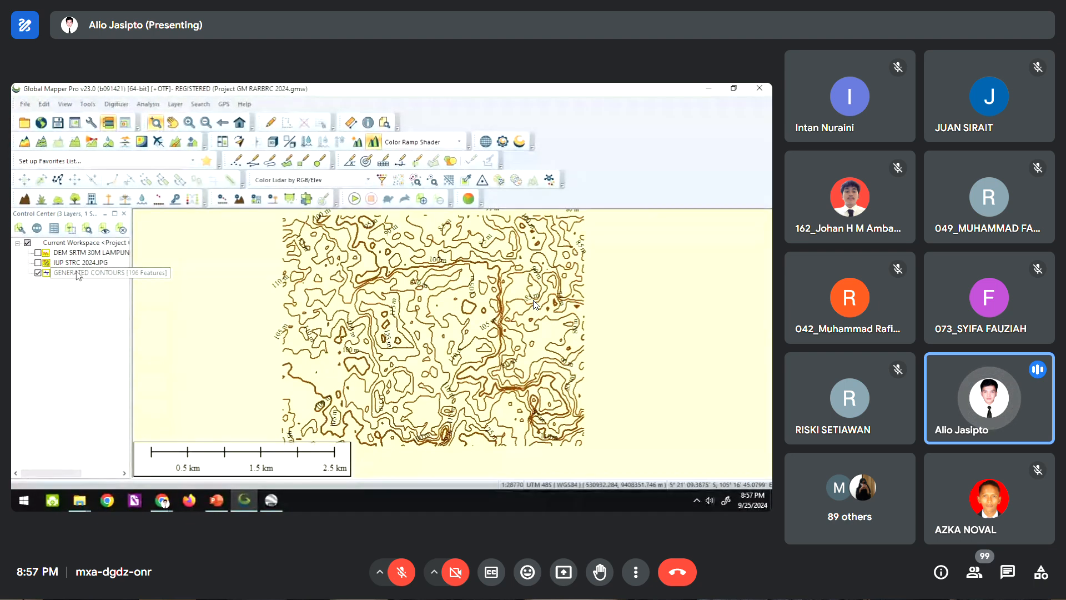
{"action": "right_click", "coordinate": [78, 274]}
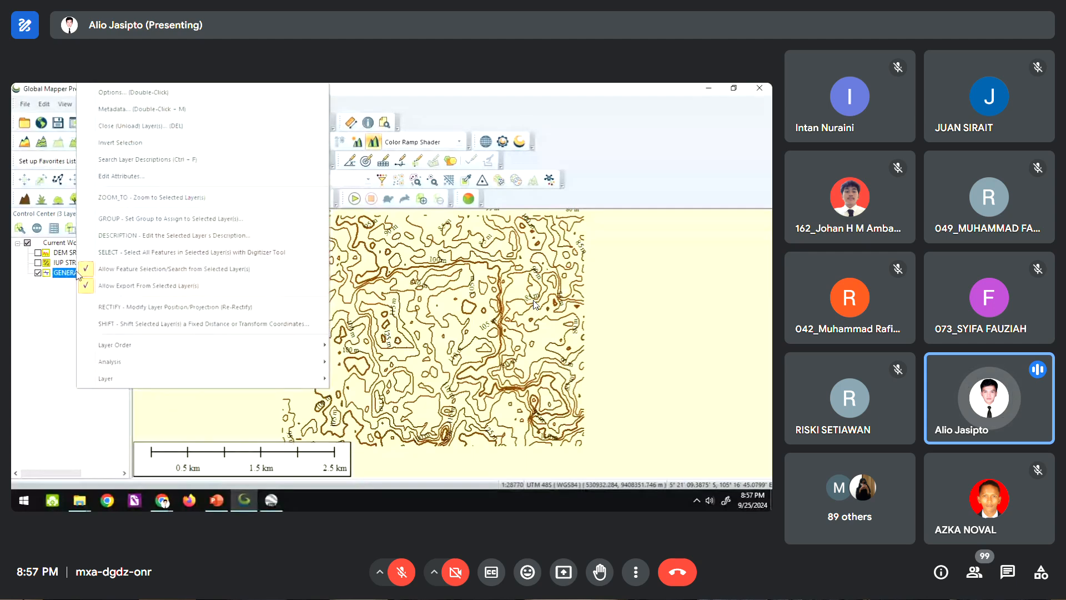
{"action": "mouse_move", "coordinate": [111, 378]}
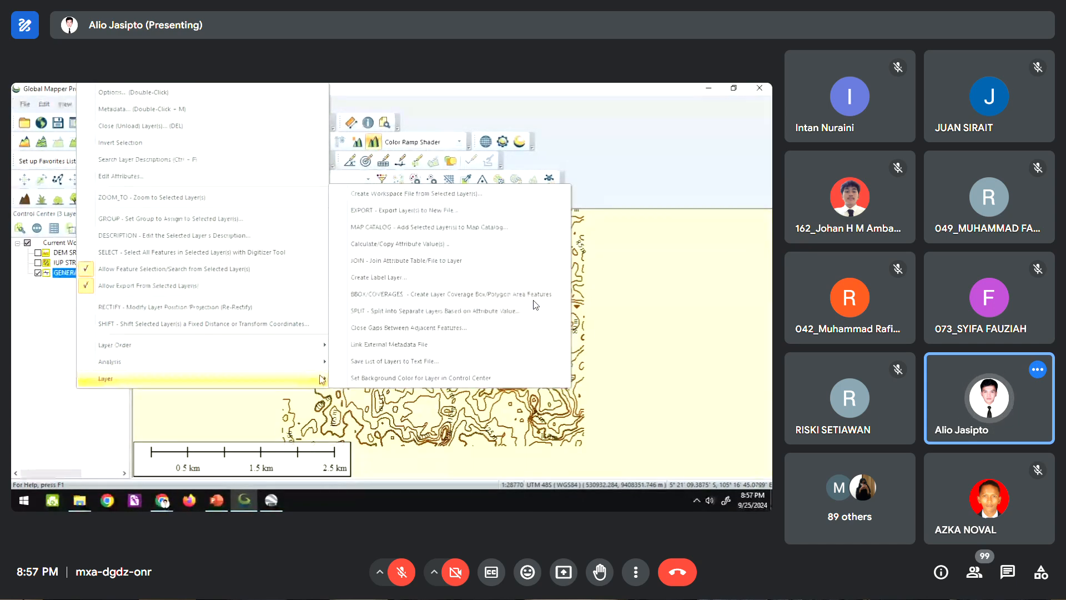
{"action": "left_click", "coordinate": [391, 210]}
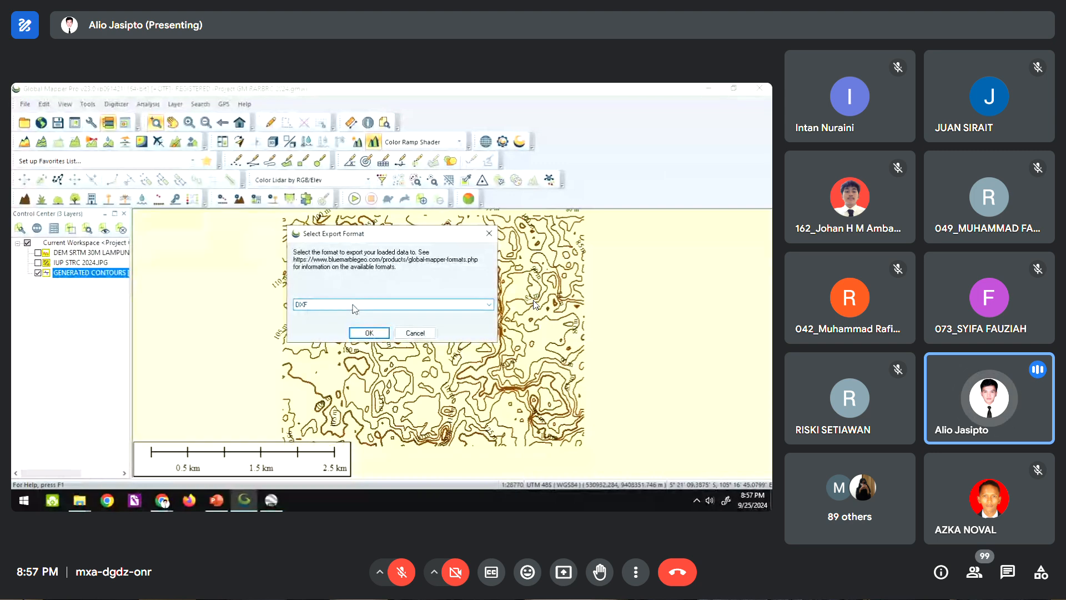
{"action": "left_click", "coordinate": [354, 308]}
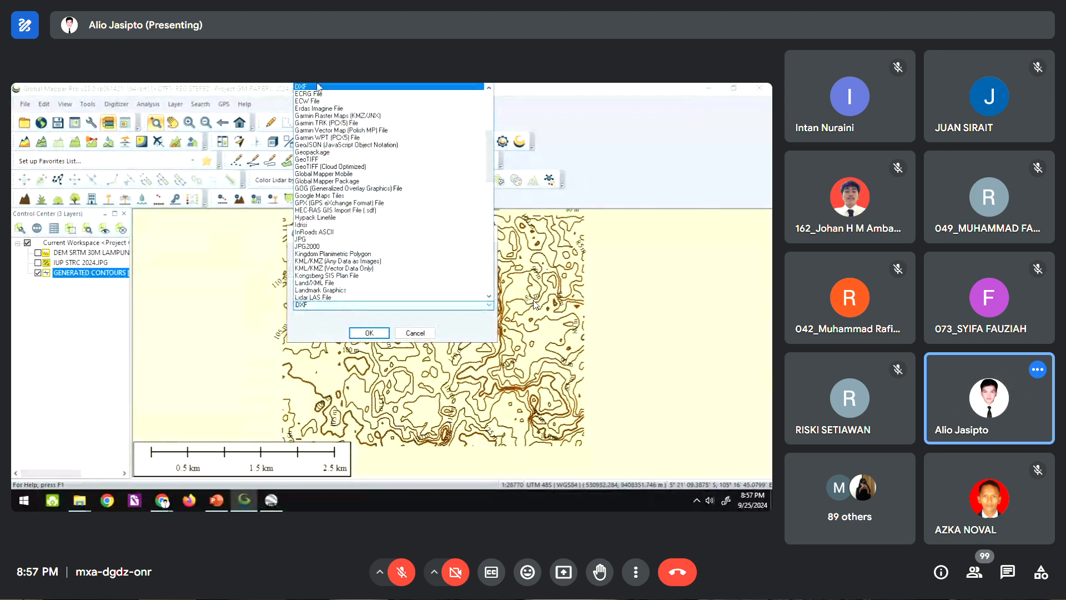
{"action": "scroll", "coordinate": [318, 89], "scroll_direction": "up", "scroll_amount": 4}
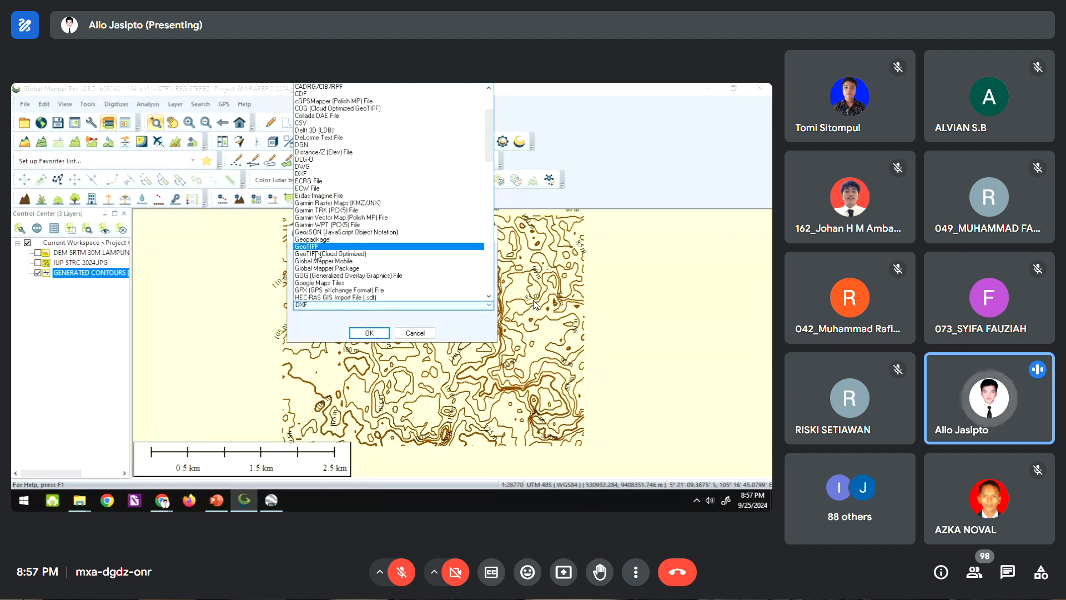
{"action": "scroll", "coordinate": [318, 256], "scroll_direction": "down", "scroll_amount": 6}
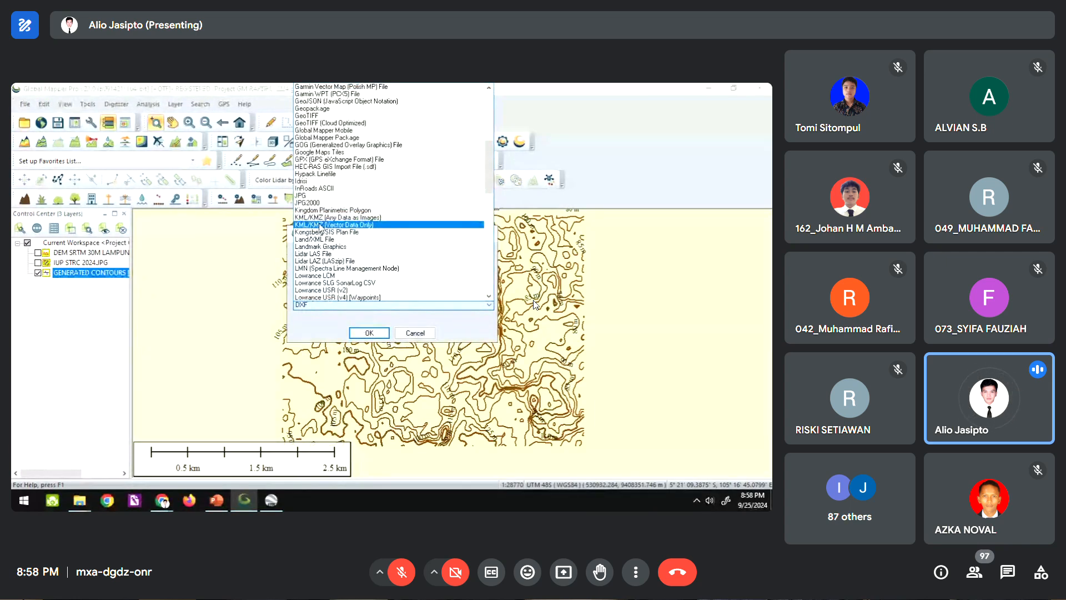
{"action": "scroll", "coordinate": [321, 226], "scroll_direction": "up", "scroll_amount": 4}
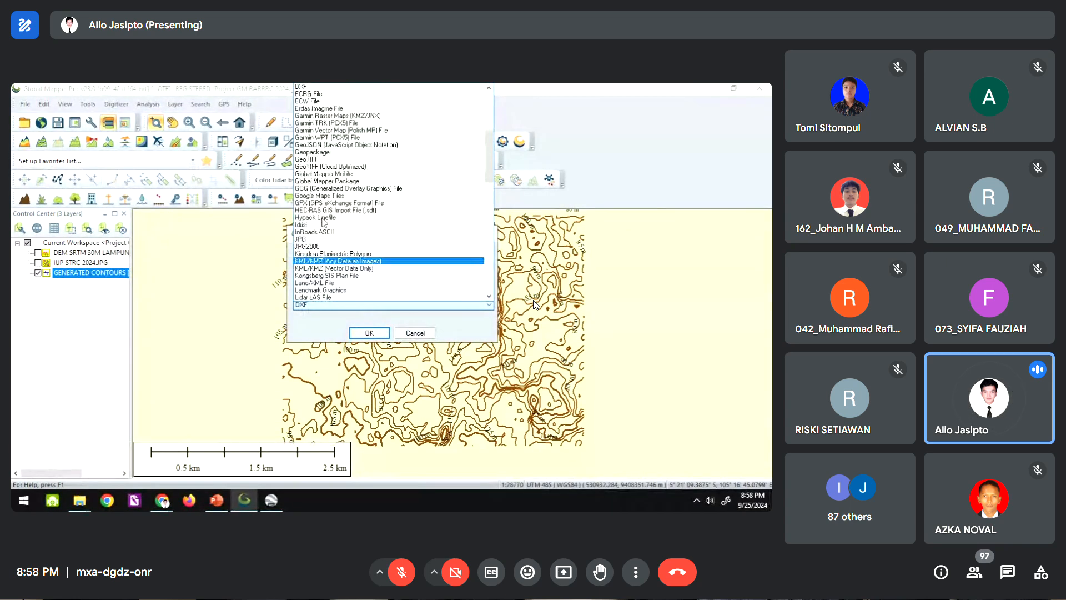
{"action": "scroll", "coordinate": [323, 220], "scroll_direction": "up", "scroll_amount": 1}
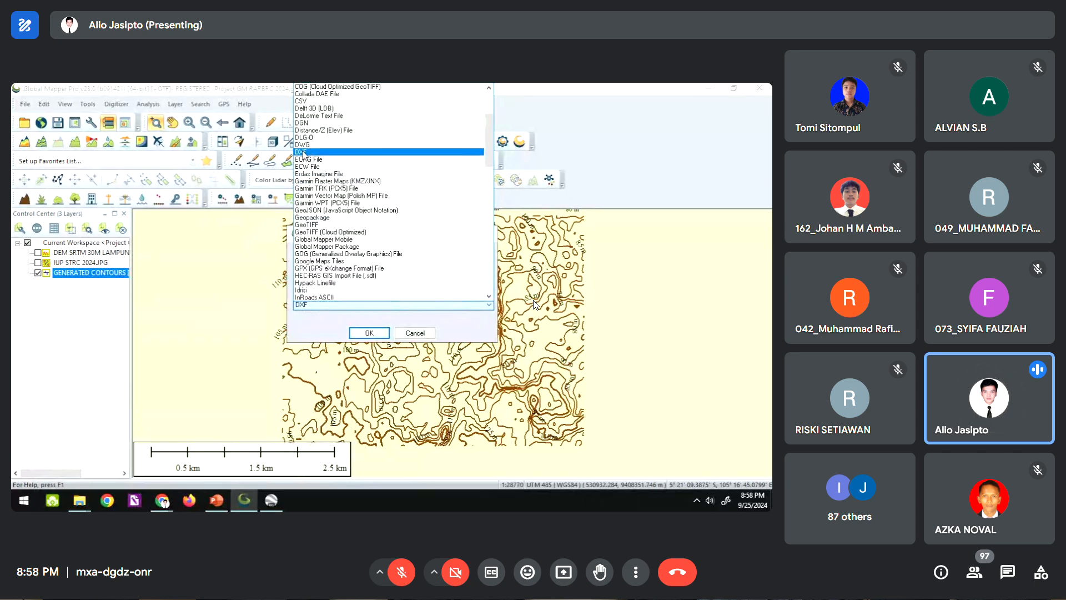
{"action": "left_click", "coordinate": [301, 152]}
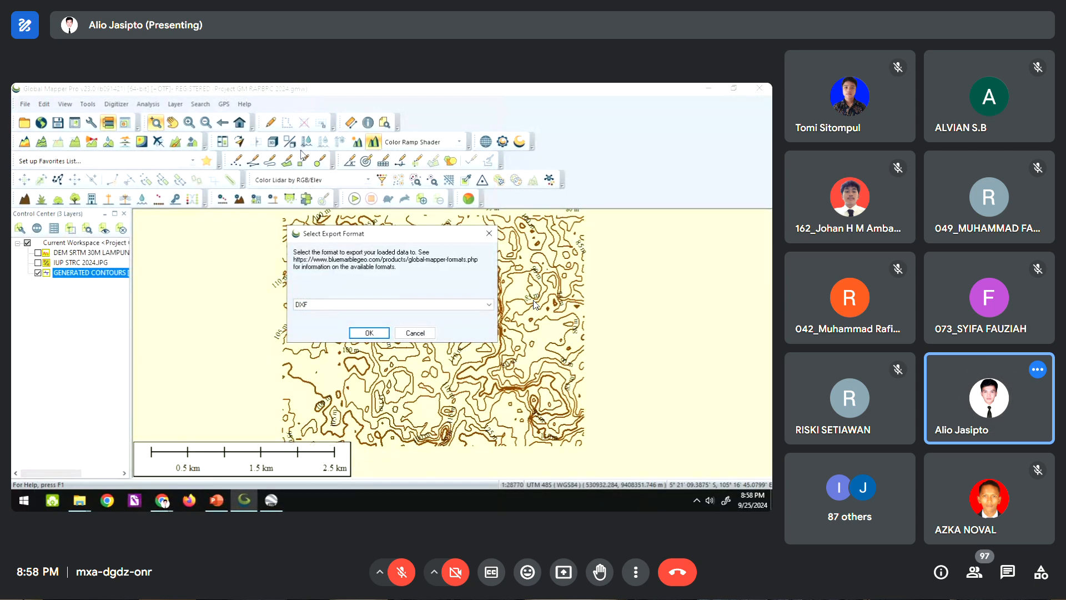
{"action": "left_click", "coordinate": [378, 334]}
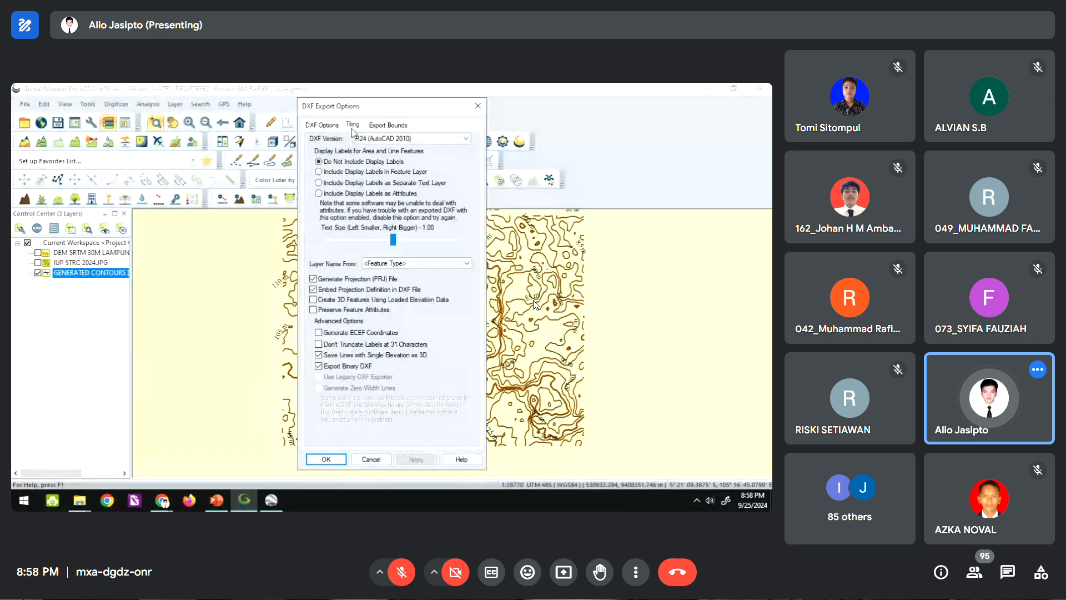
- Review the bounds and tiling settings of the DXF export, including the box selection for export bounds
{"action": "left_click", "coordinate": [388, 125]}
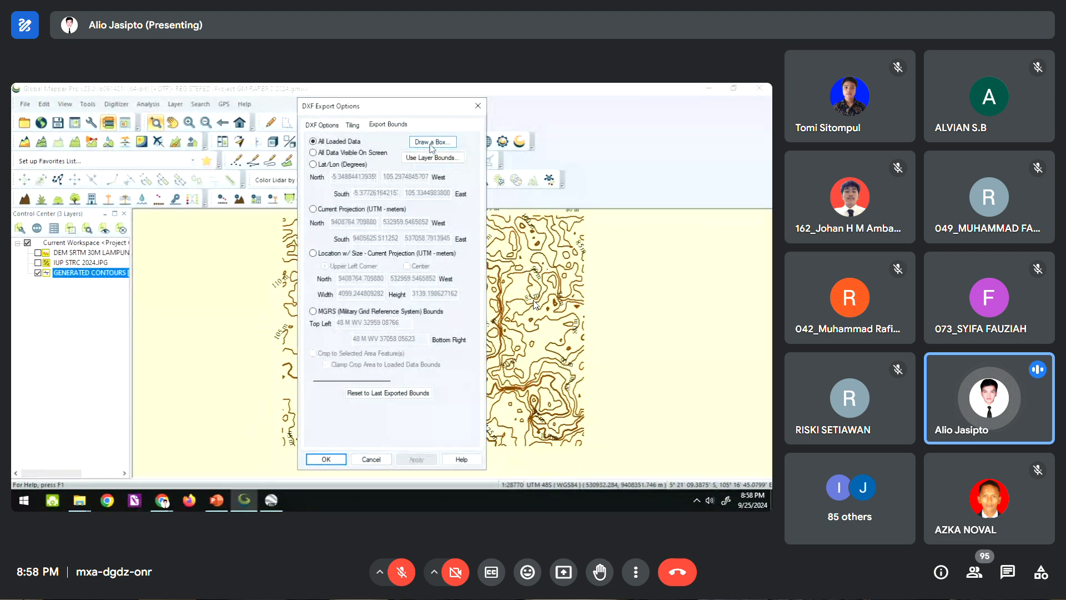
{"action": "left_click", "coordinate": [433, 144]}
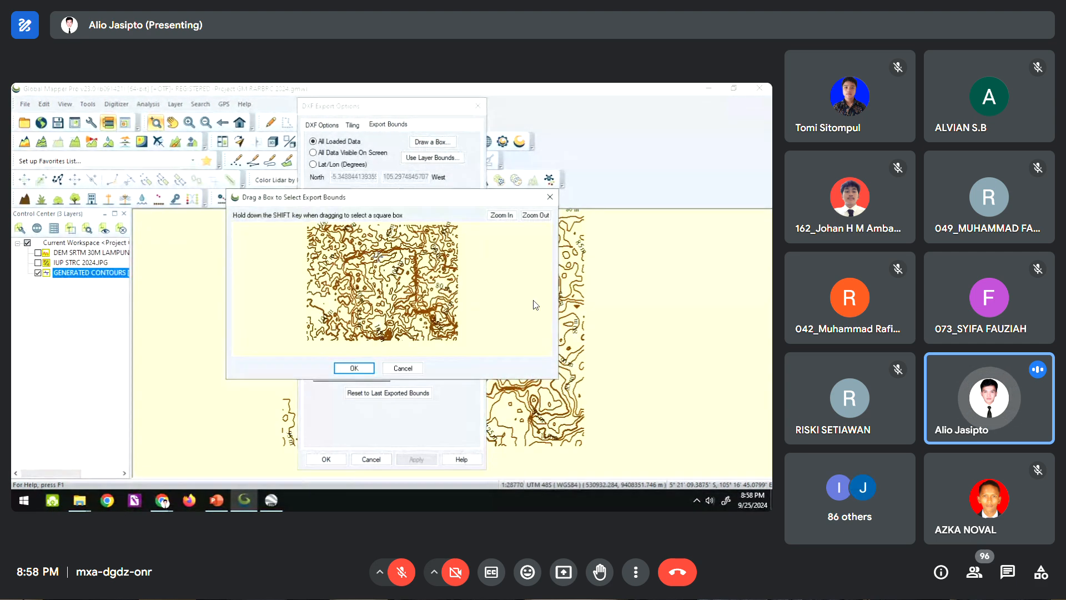
{"action": "left_click", "coordinate": [403, 368]}
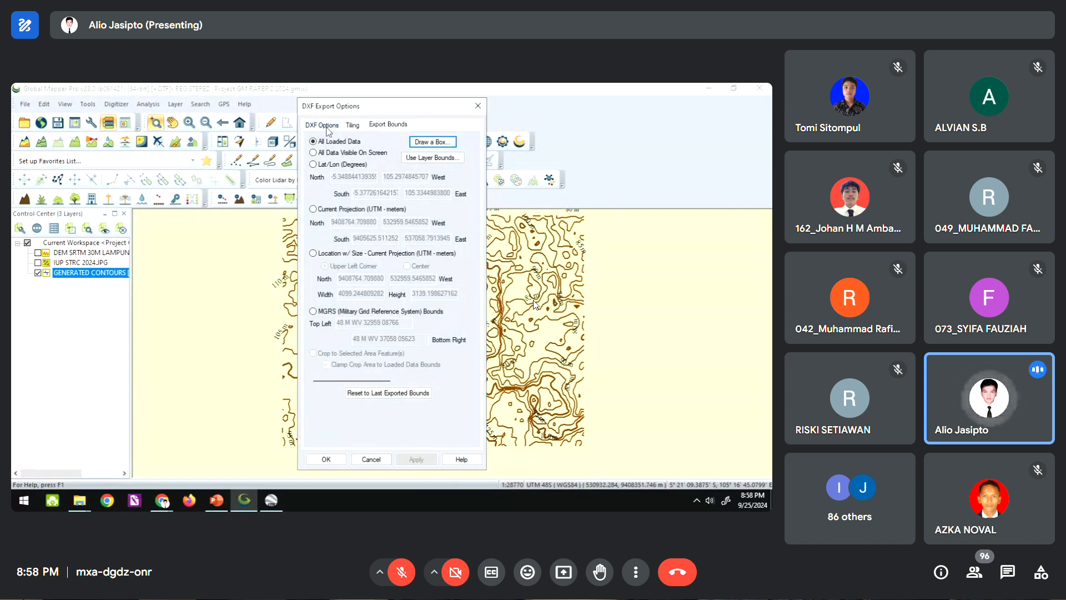
{"action": "left_click", "coordinate": [352, 125]}
{"action": "left_click", "coordinate": [391, 125]}
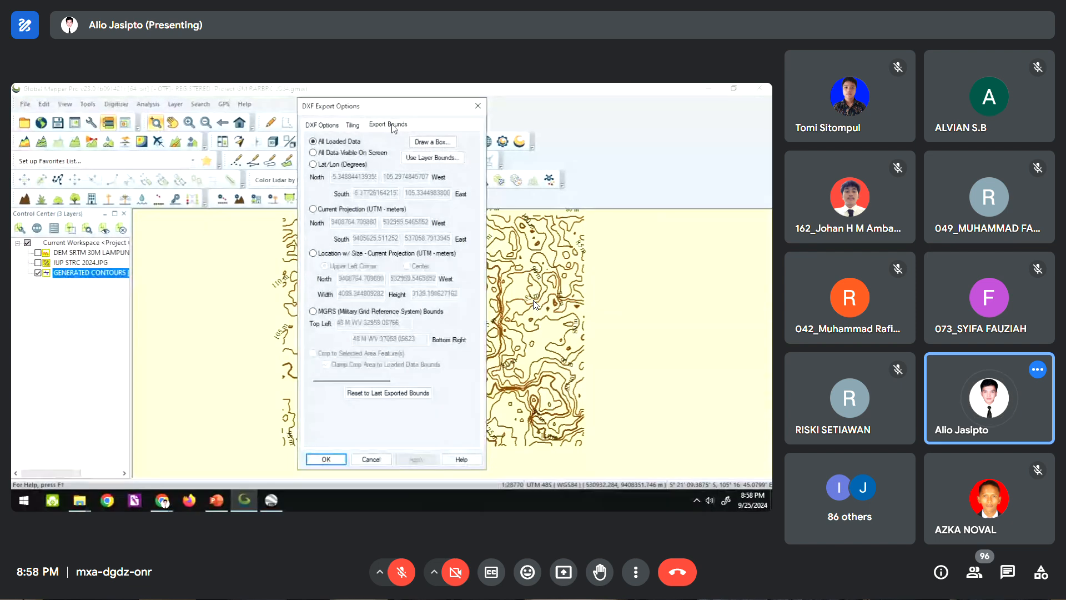
{"action": "left_click", "coordinate": [327, 127]}
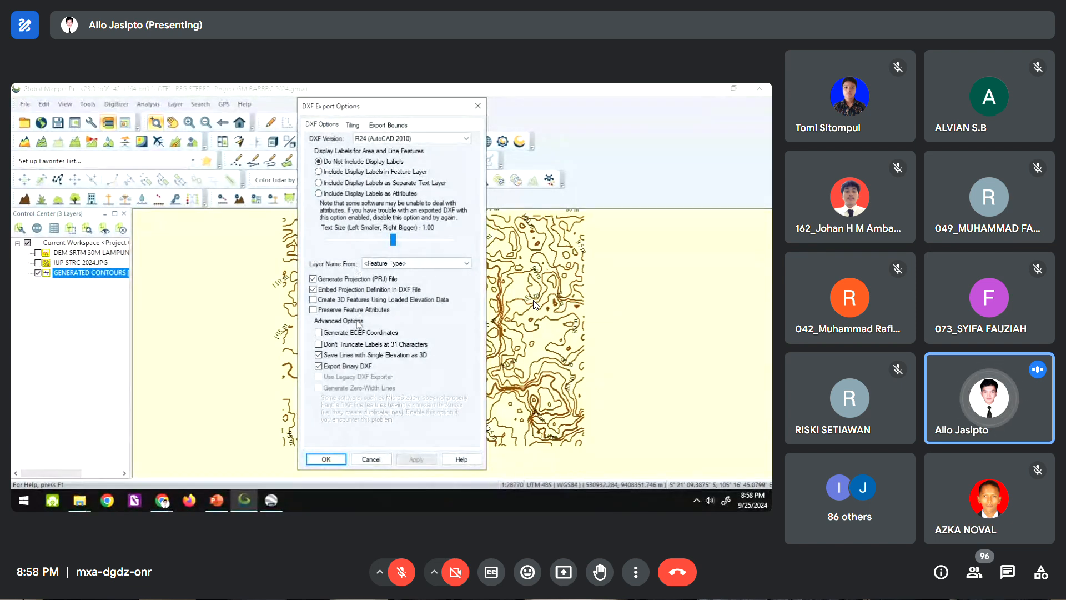
- Accept the DXF export options and save the contours as Kontur RARBRC 2024 in the Pengajaran > Software Tambang folder
{"action": "left_click", "coordinate": [326, 460]}
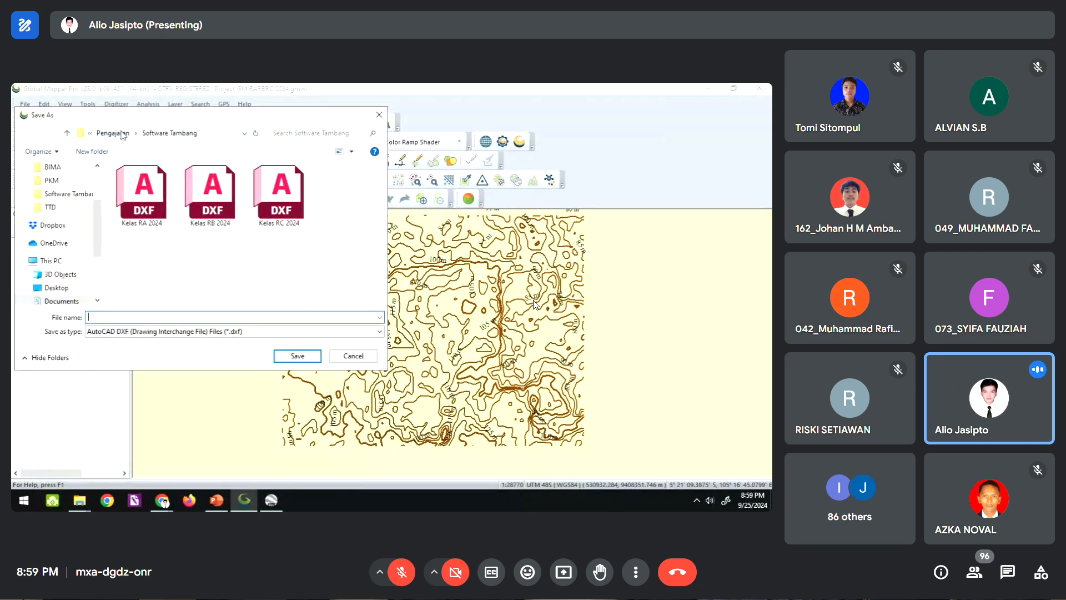
{"action": "left_click", "coordinate": [122, 134]}
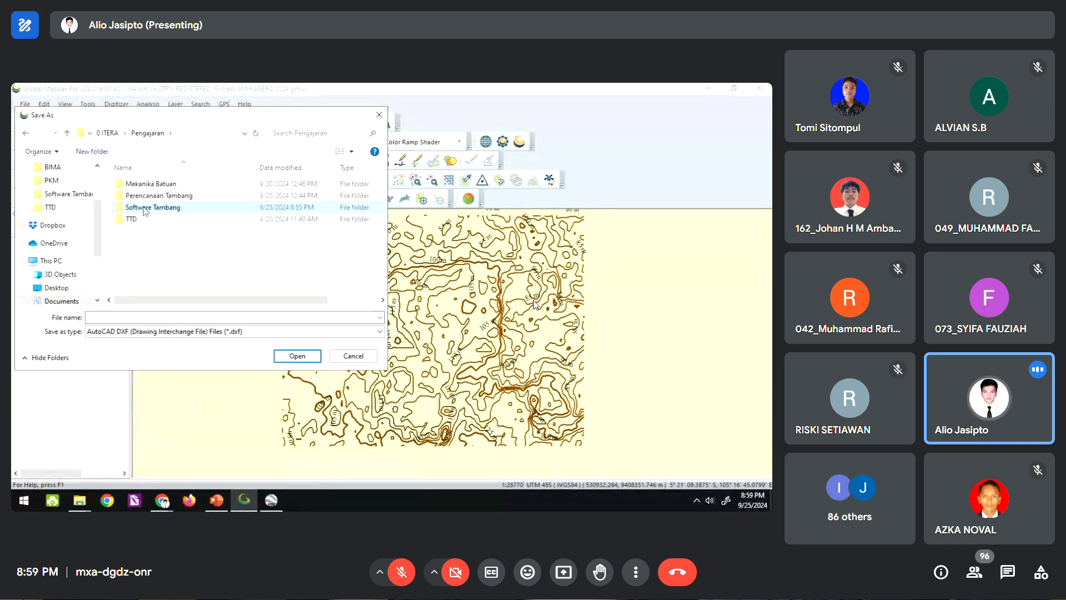
{"action": "double_click", "coordinate": [144, 207]}
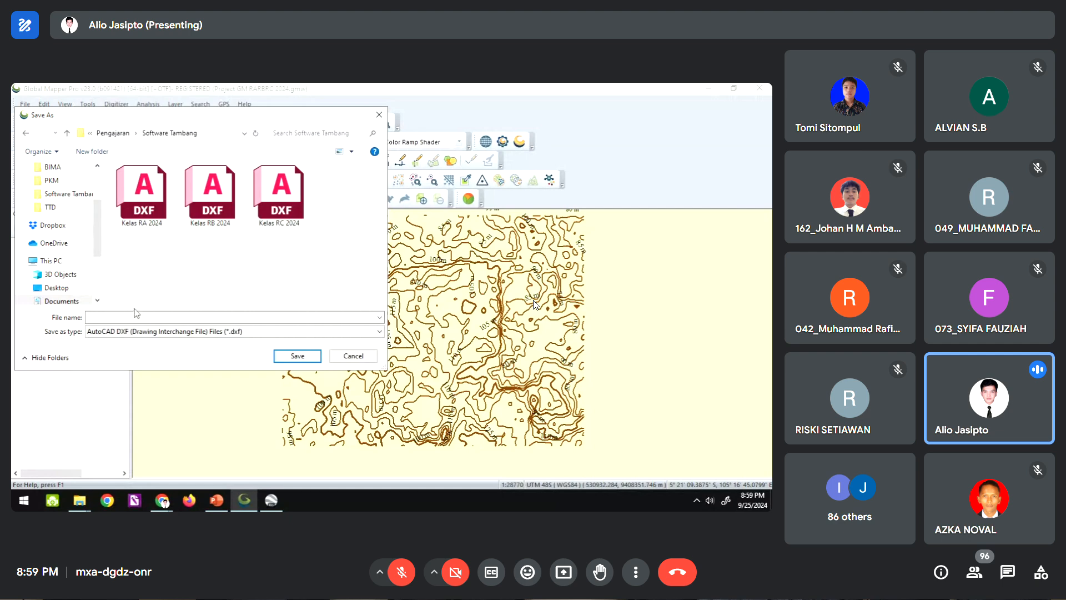
{"action": "left_click", "coordinate": [126, 318]}
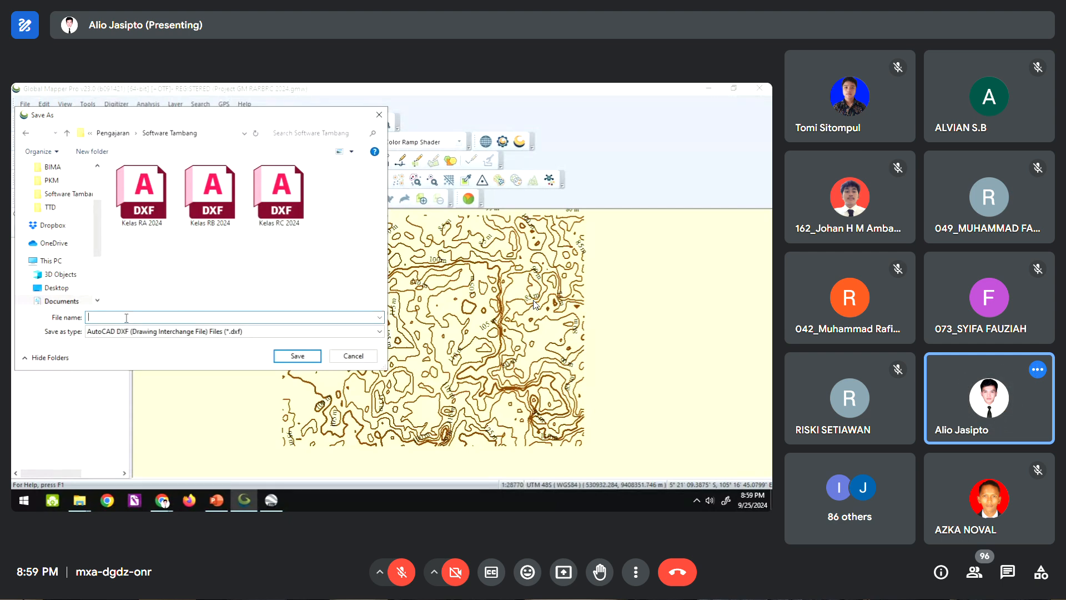
{"action": "type", "text": "Kontur RARBRC"}
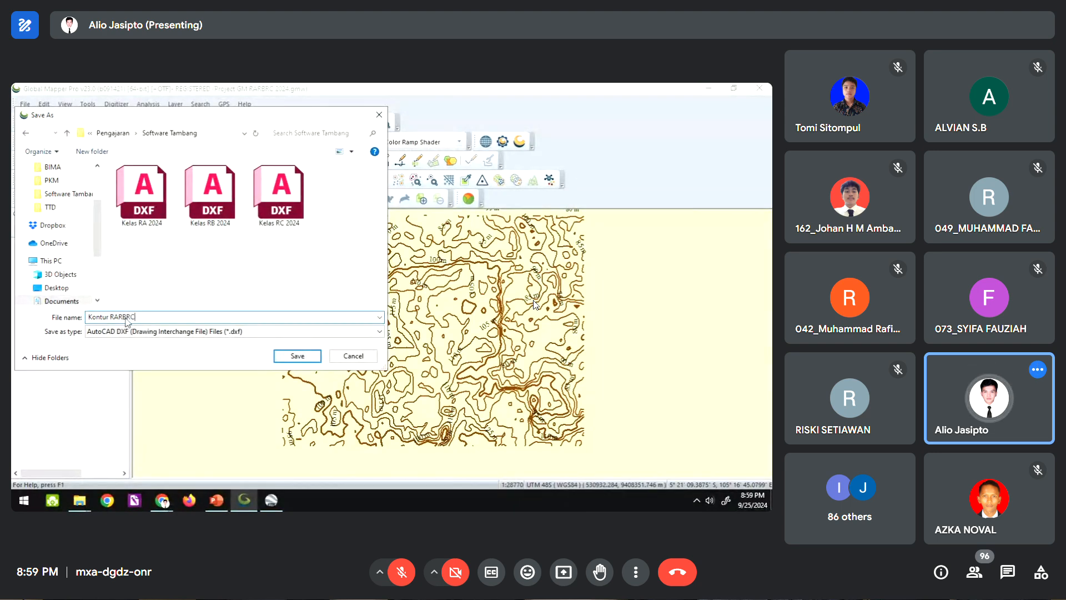
{"action": "type", "text": " 2024"}
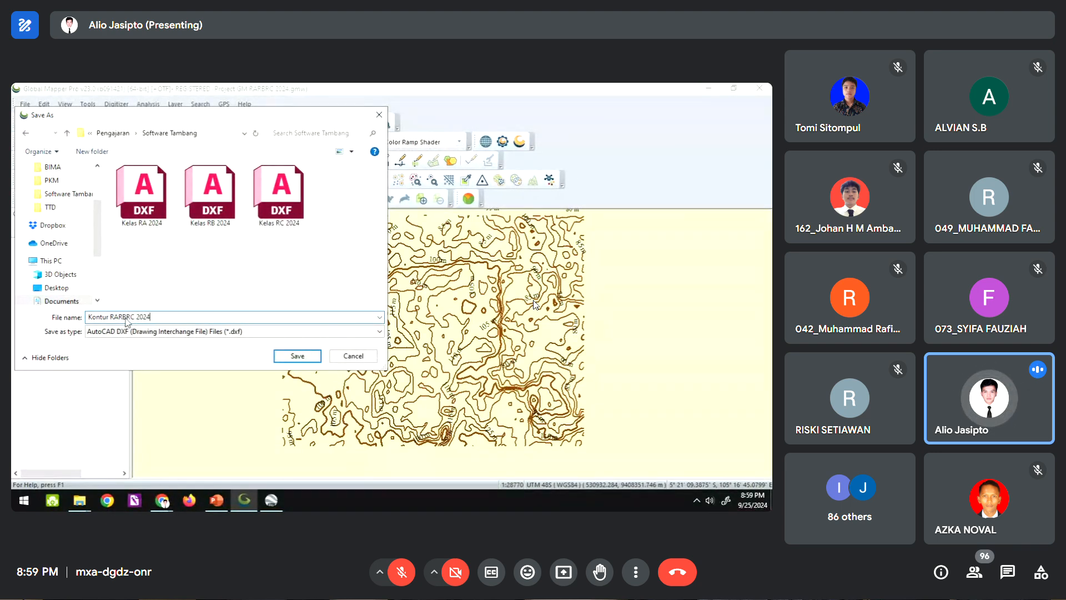
{"action": "left_click", "coordinate": [298, 356]}
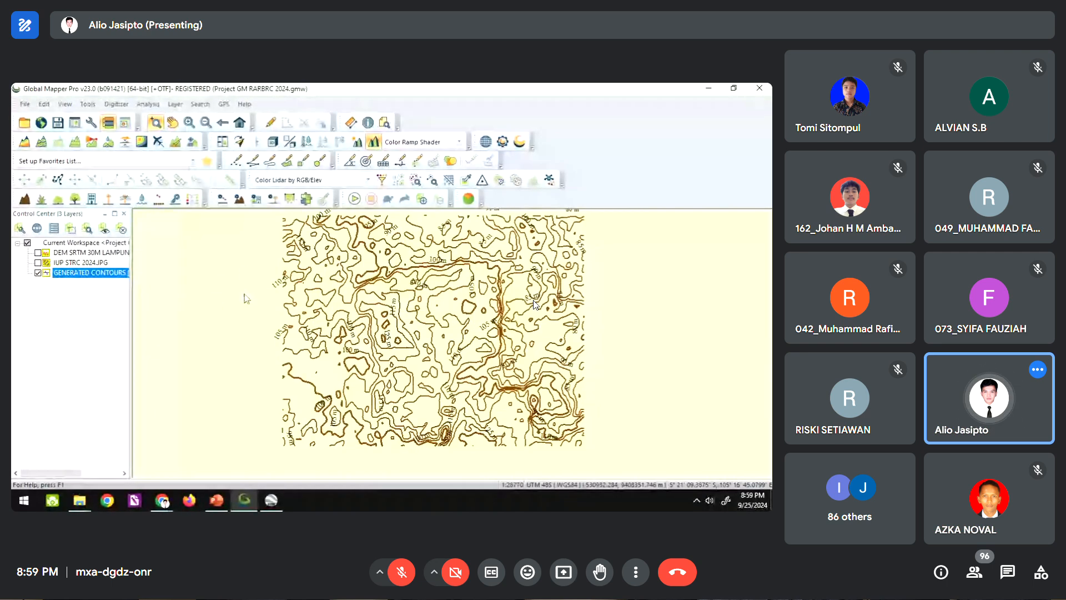
- Hide the GENERATED CONTOURS layer in the map view
{"action": "right_click", "coordinate": [76, 273]}
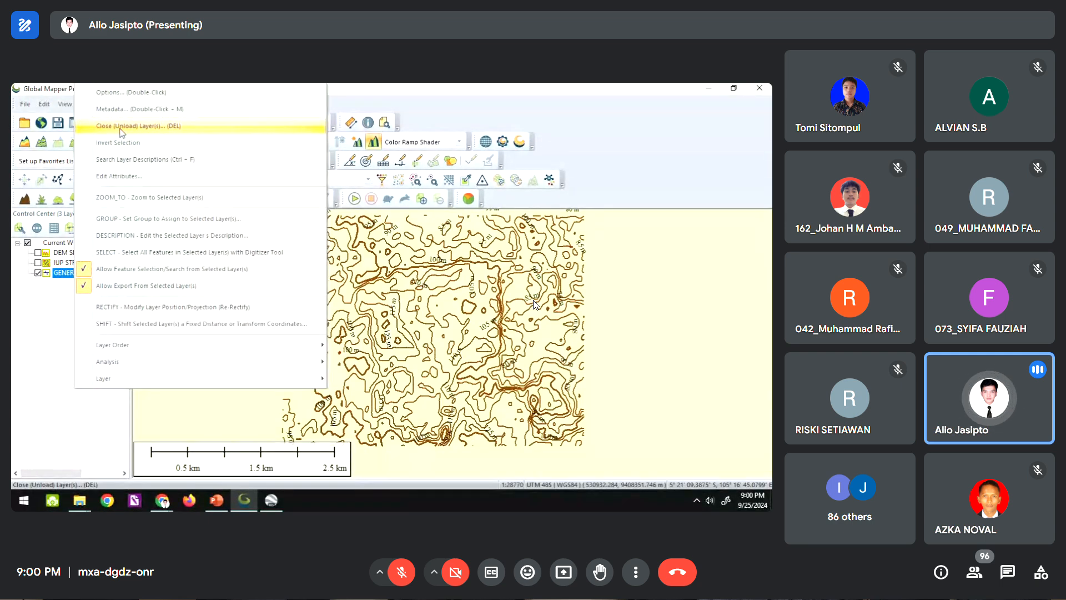
{"action": "left_click", "coordinate": [37, 274]}
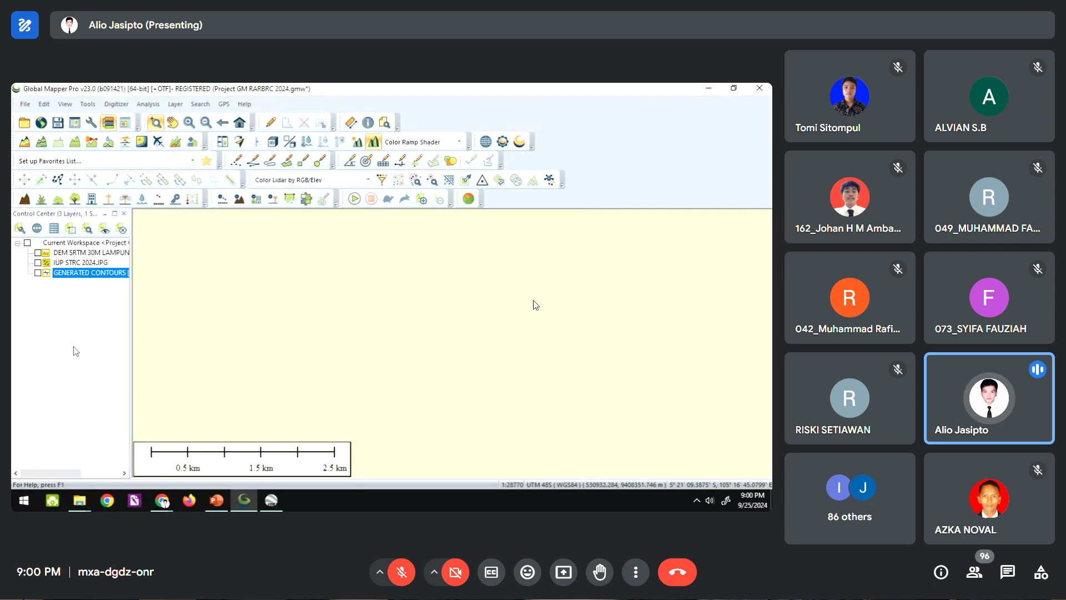
- Switch to File Explorer, open the Software Tambang folder in Pengajaran and select the Kontur RARBRC 2024 DXF file
{"action": "left_click", "coordinate": [163, 501]}
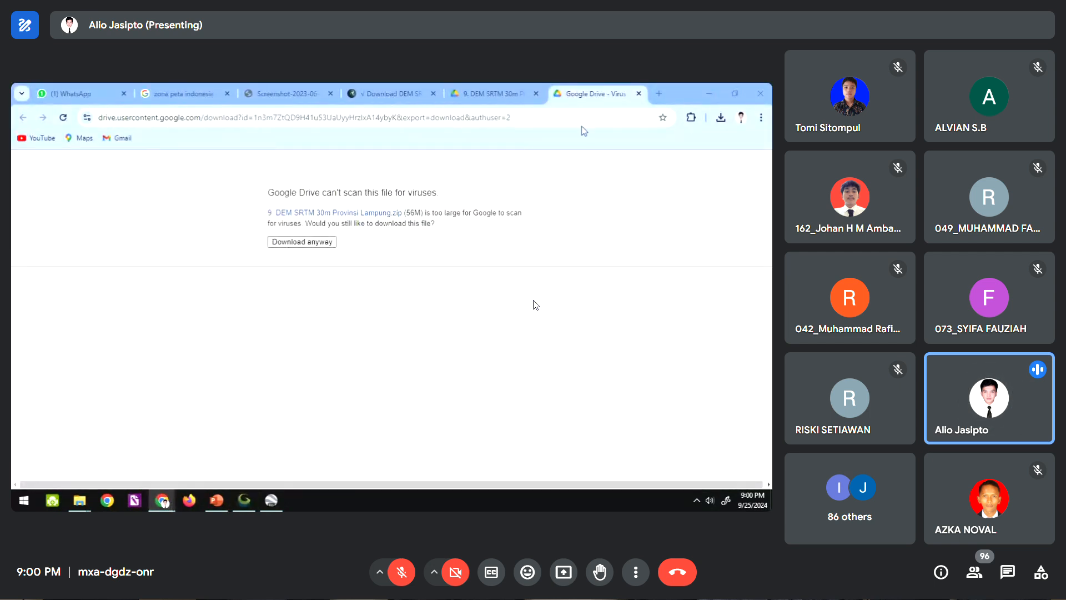
{"action": "mouse_move", "coordinate": [79, 499]}
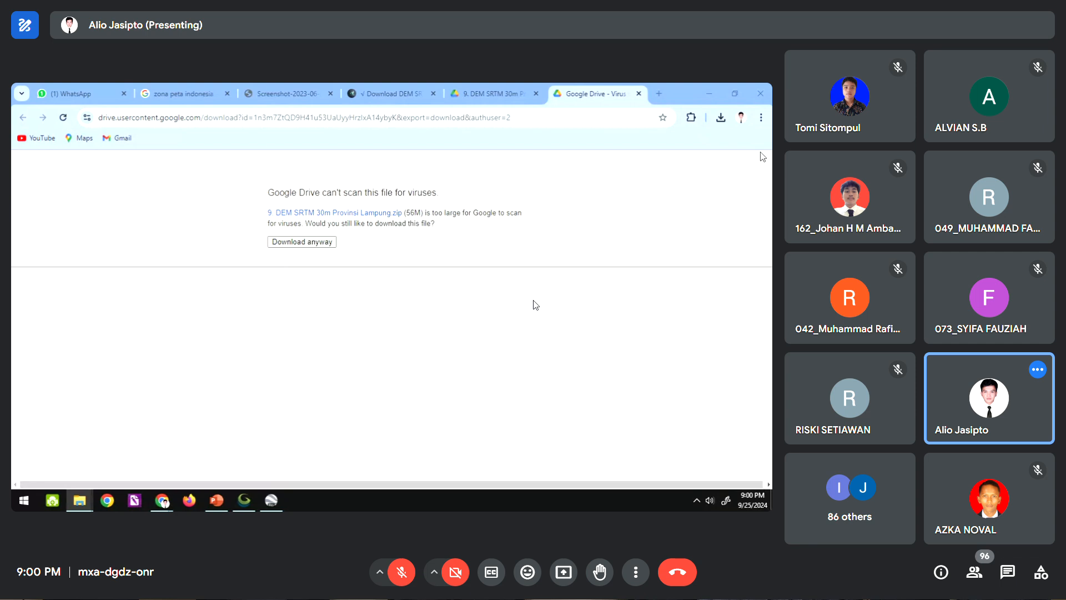
{"action": "left_click_drag", "start_coordinate": [763, 157], "coordinate": [692, 127]}
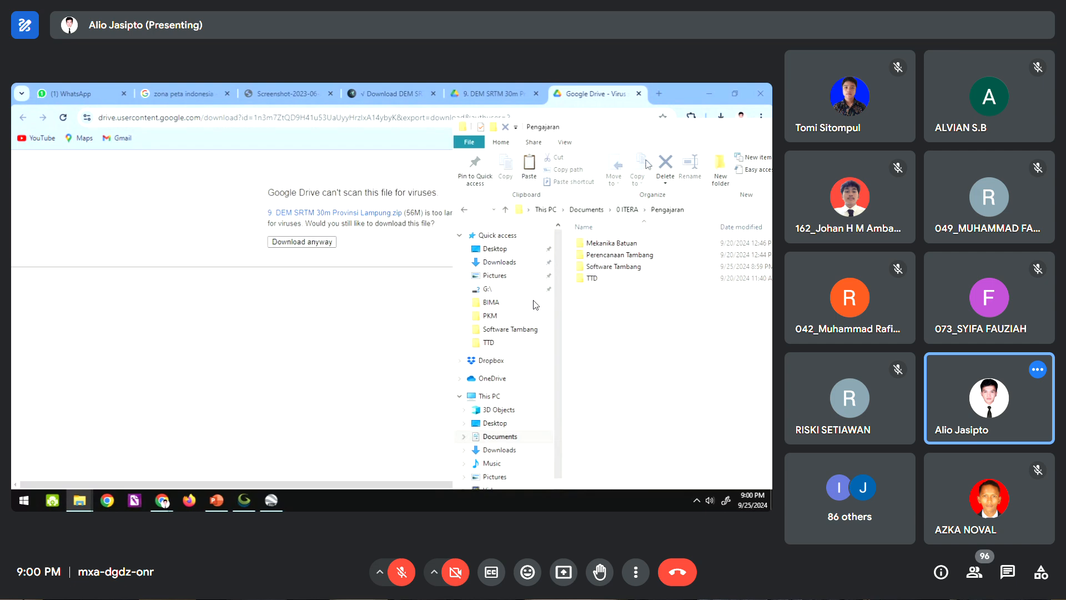
{"action": "left_click_drag", "start_coordinate": [665, 128], "coordinate": [293, 131]}
{"action": "left_click", "coordinate": [593, 129]}
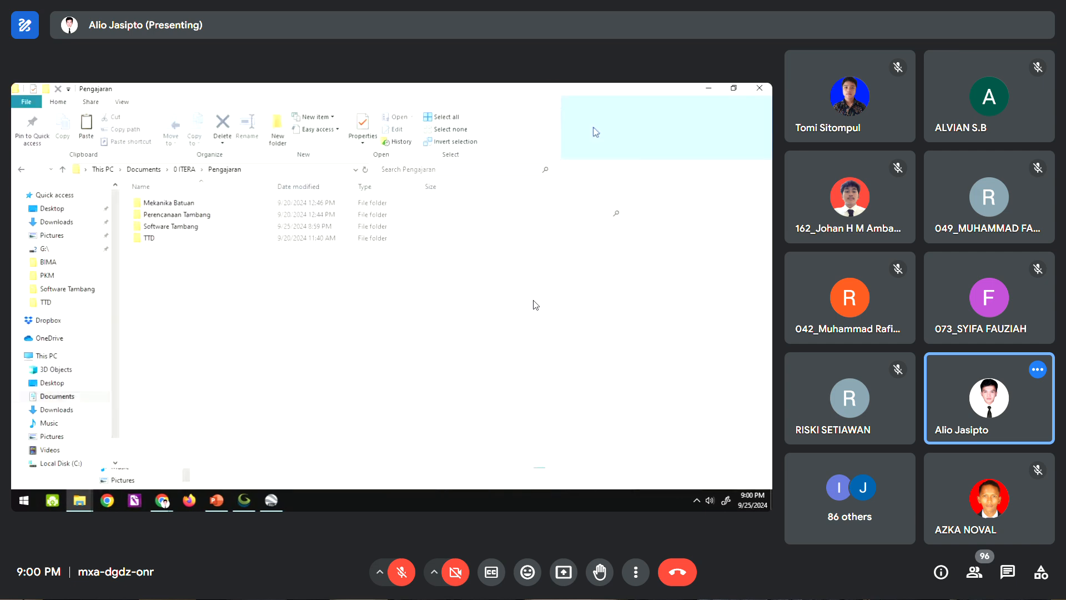
{"action": "double_click", "coordinate": [179, 227]}
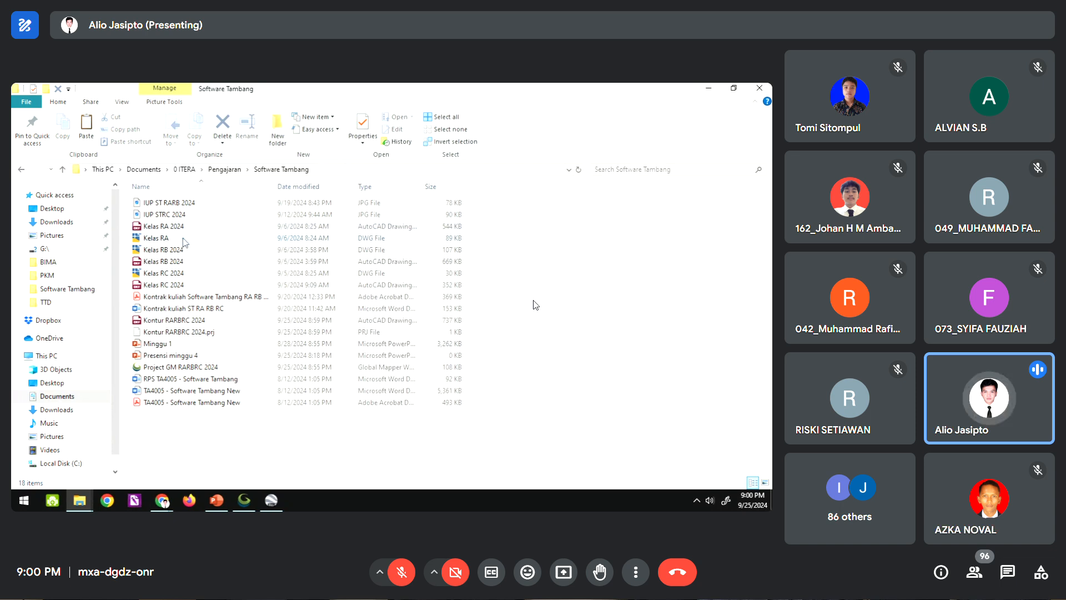
{"action": "left_click", "coordinate": [167, 320]}
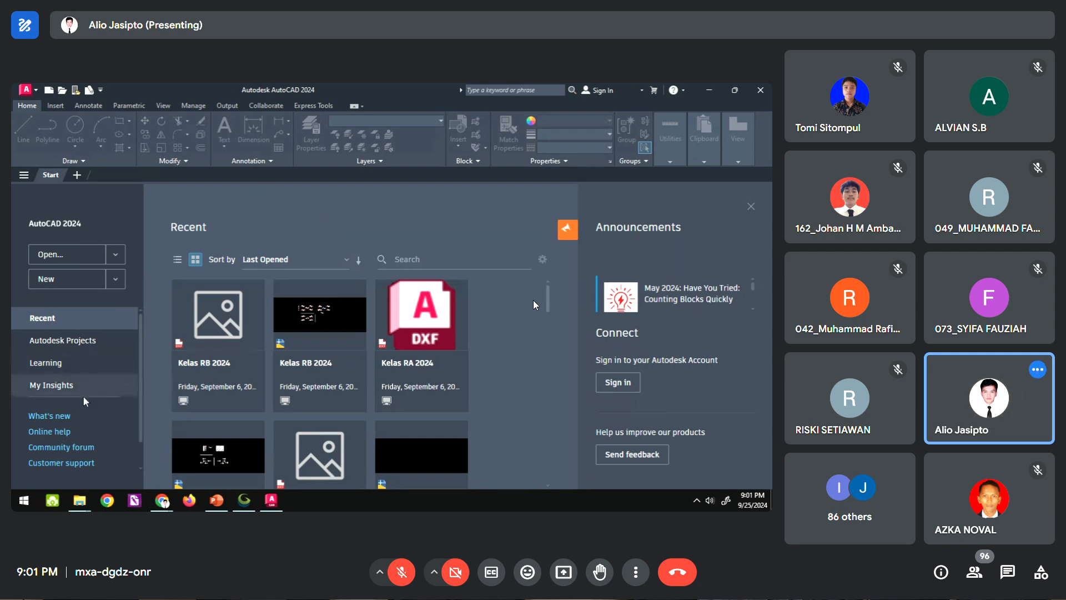
- Launch GEOVIA Surpac 6.6.2 (x64)
{"action": "left_click", "coordinate": [23, 500]}
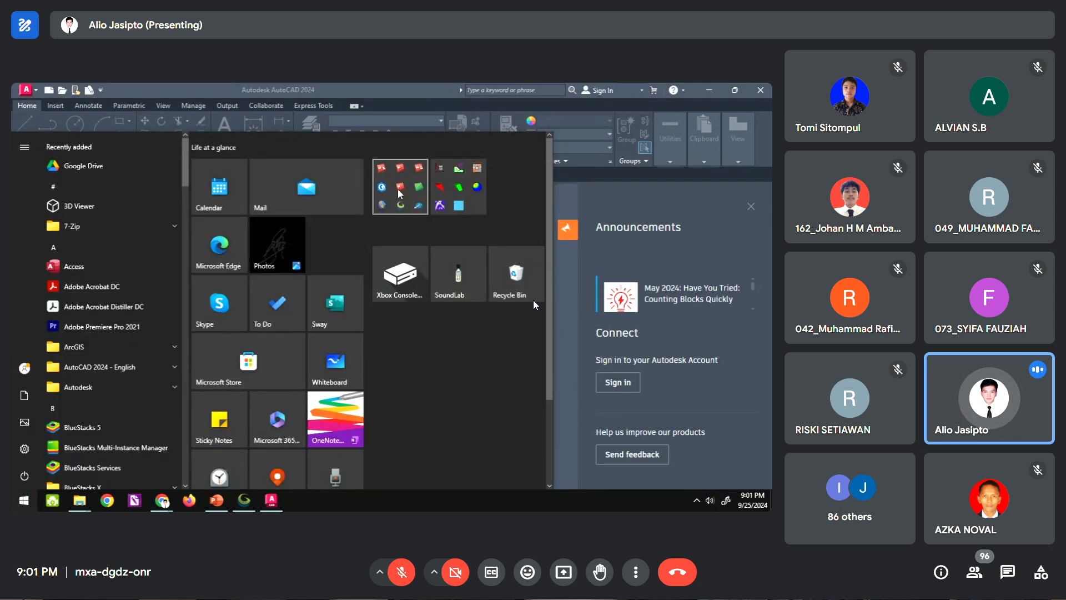
{"action": "left_click", "coordinate": [399, 190]}
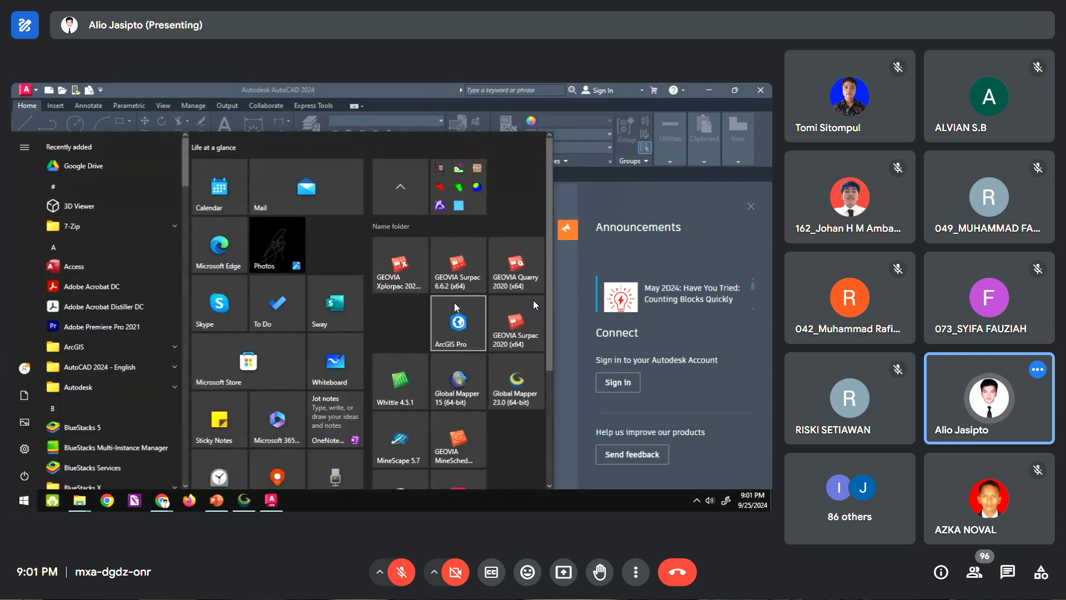
{"action": "left_click", "coordinate": [458, 266]}
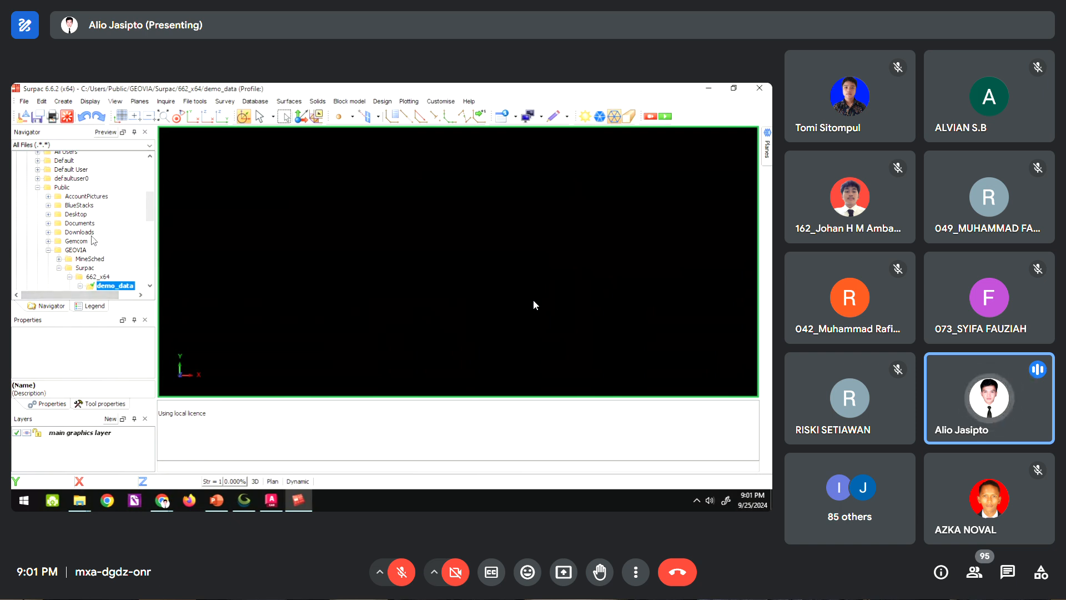
- Browse the user's Documents folder to 0 ITERA > Pengajaran > Software Tambang and set Software Tambang as Surpac's work directory
{"action": "scroll", "coordinate": [93, 241], "scroll_direction": "down", "scroll_amount": 5}
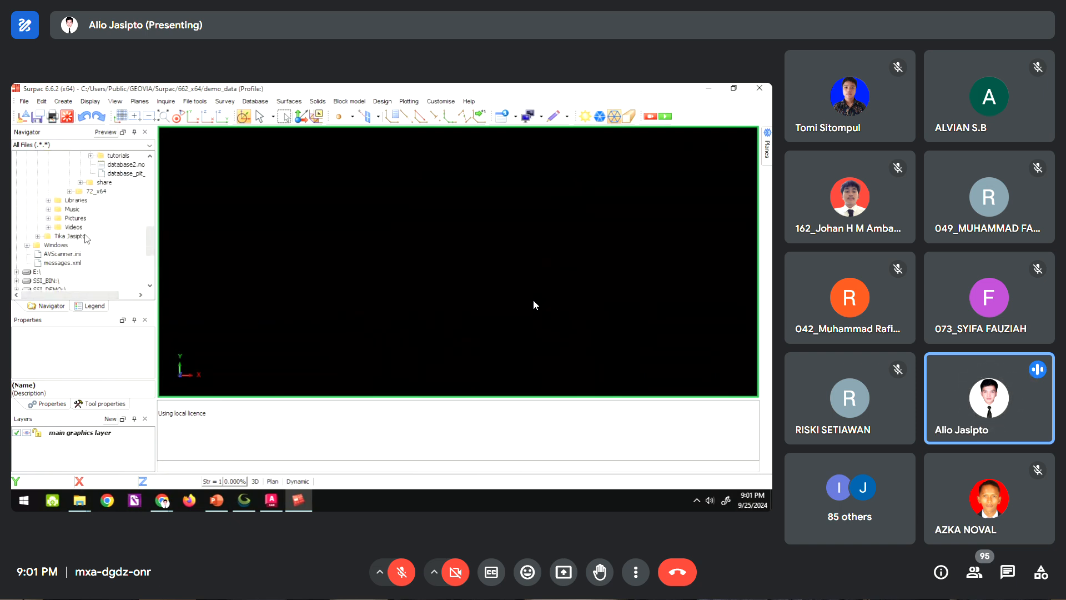
{"action": "left_click", "coordinate": [37, 236]}
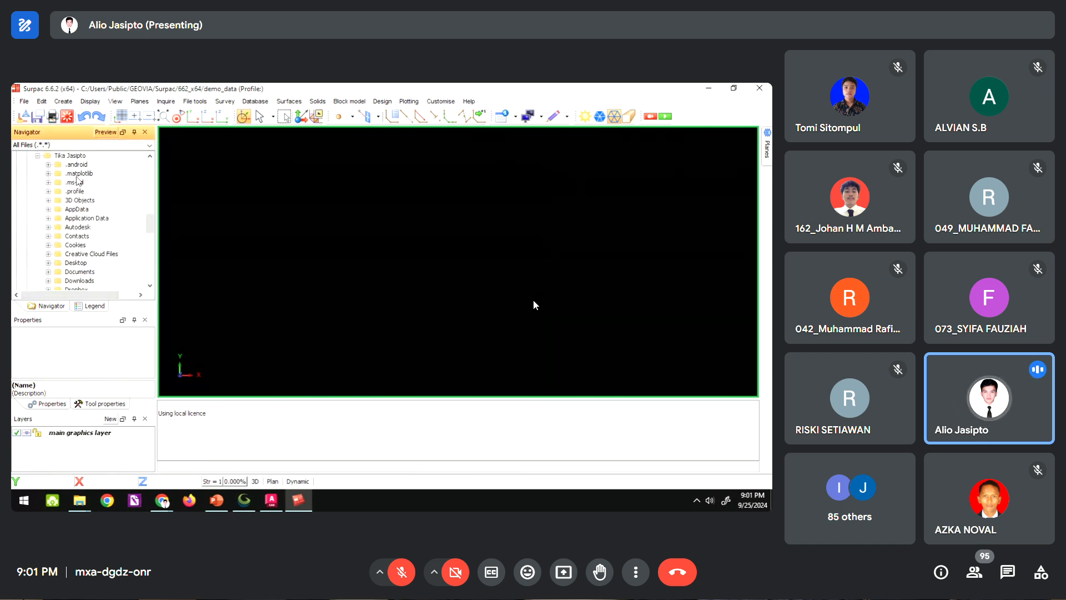
{"action": "scroll", "coordinate": [65, 223], "scroll_direction": "down", "scroll_amount": 1}
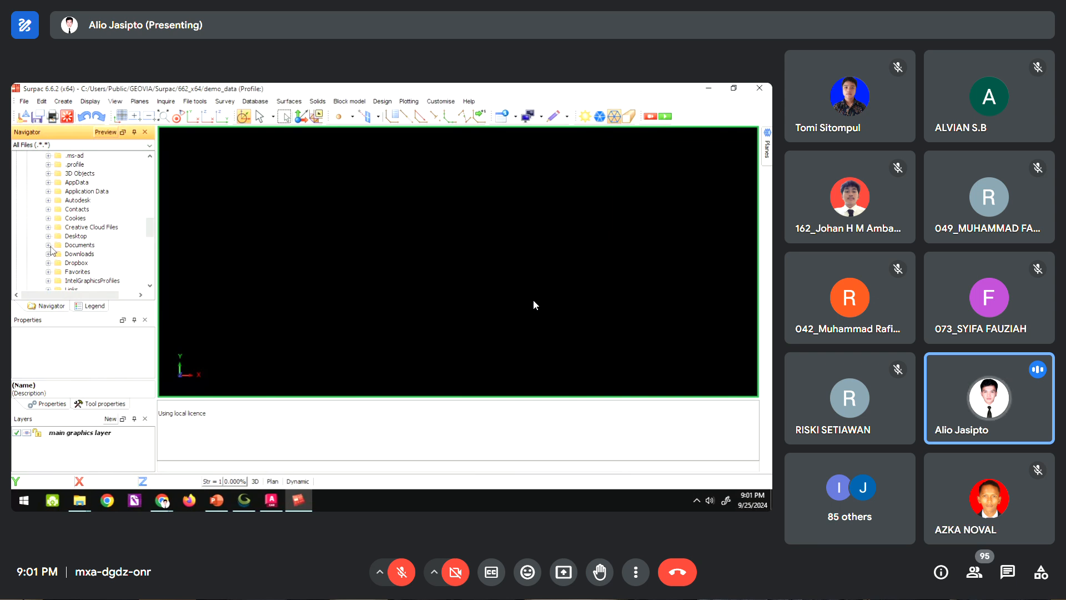
{"action": "left_click", "coordinate": [50, 247]}
{"action": "left_click", "coordinate": [59, 174]}
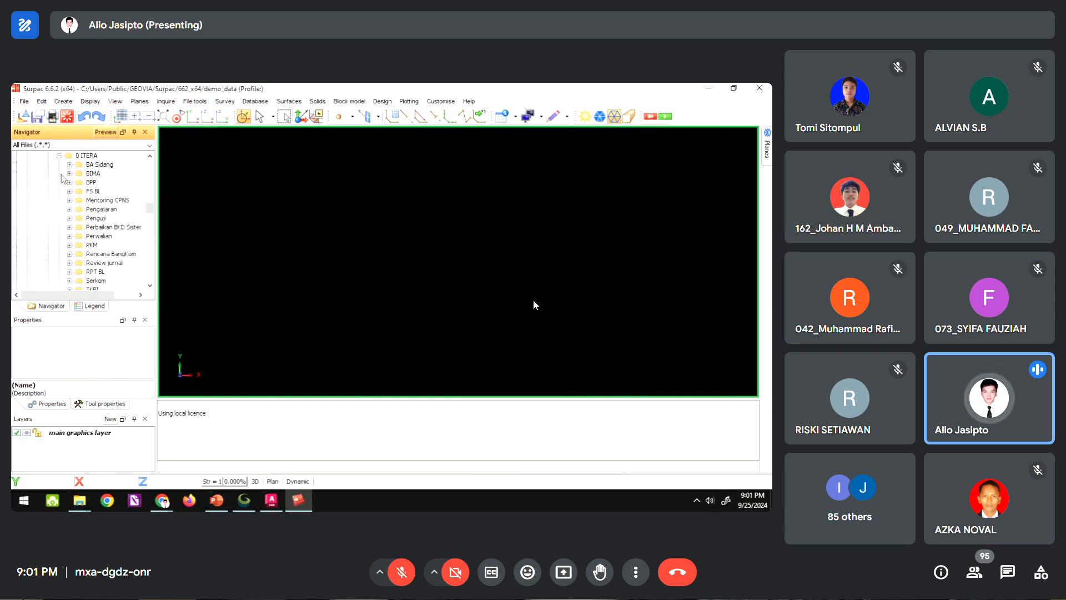
{"action": "left_click", "coordinate": [69, 209]}
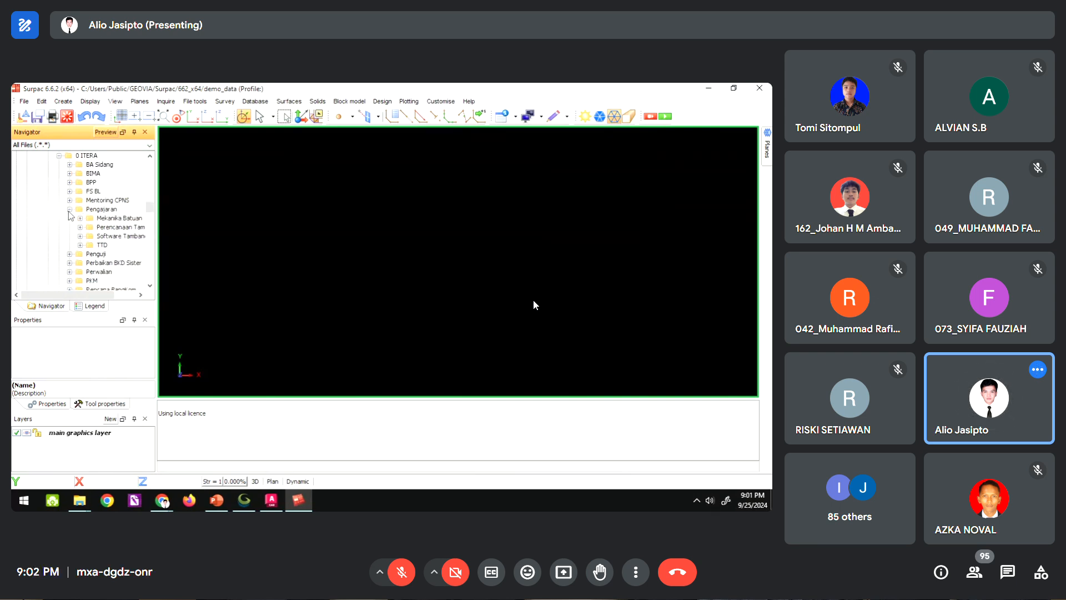
{"action": "left_click", "coordinate": [80, 236]}
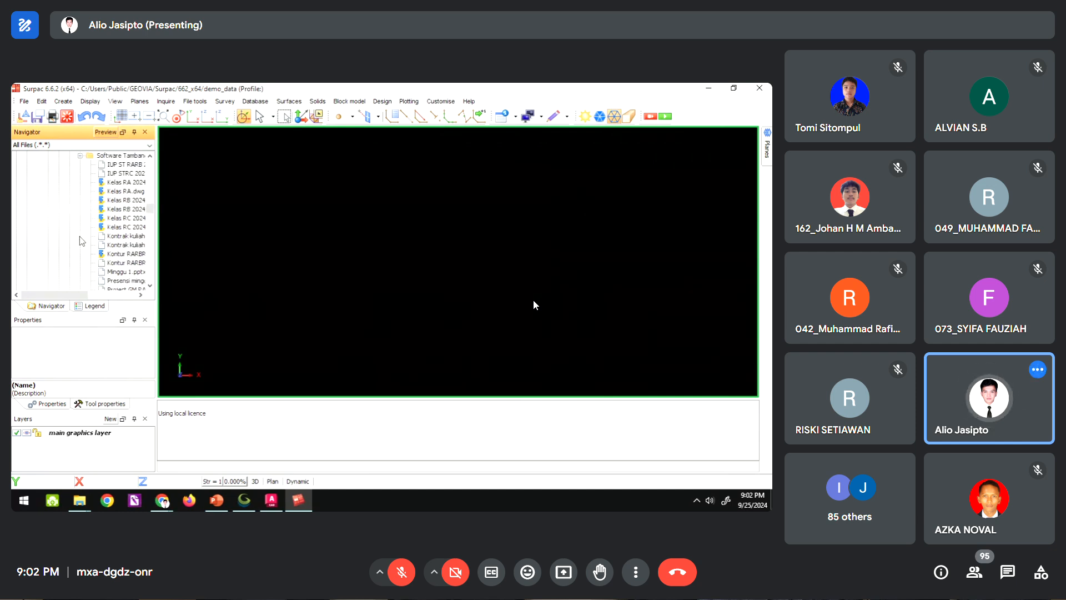
{"action": "left_click_drag", "start_coordinate": [62, 292], "coordinate": [83, 292]}
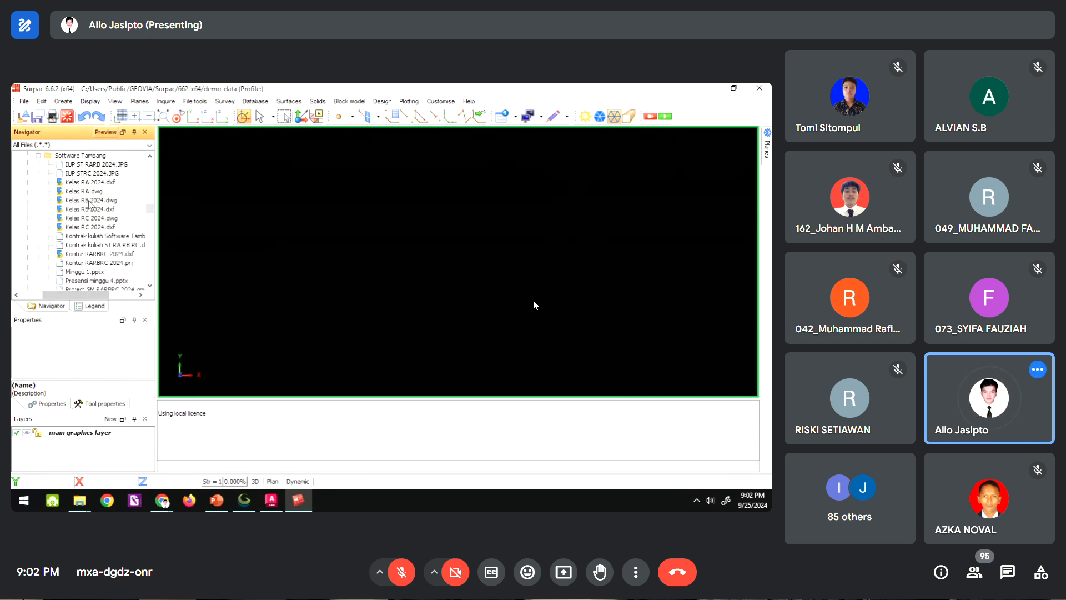
{"action": "left_click", "coordinate": [82, 156]}
{"action": "right_click", "coordinate": [82, 156]}
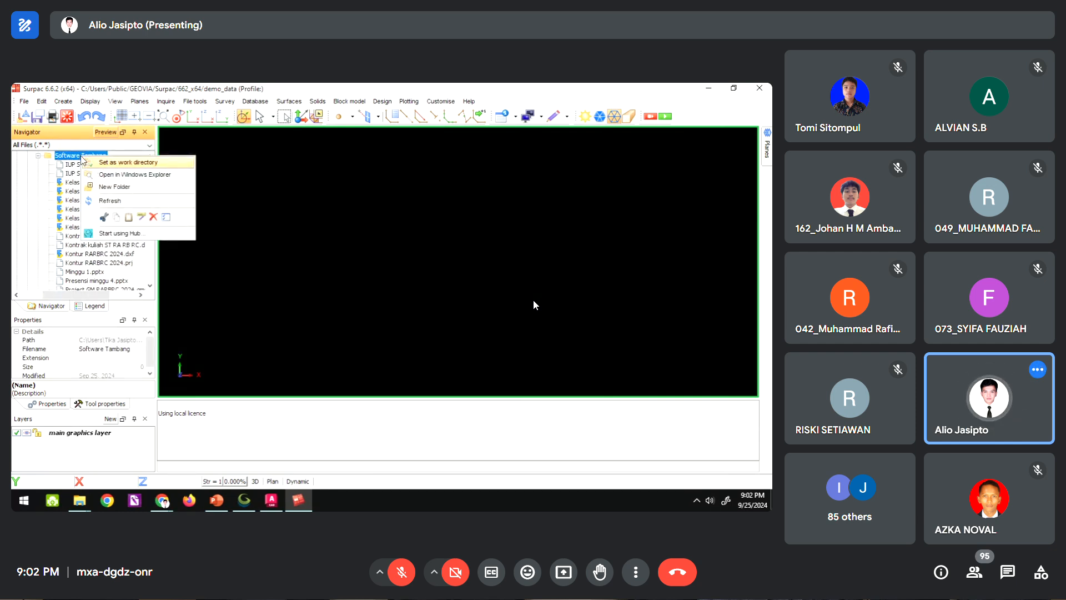
{"action": "left_click", "coordinate": [121, 162]}
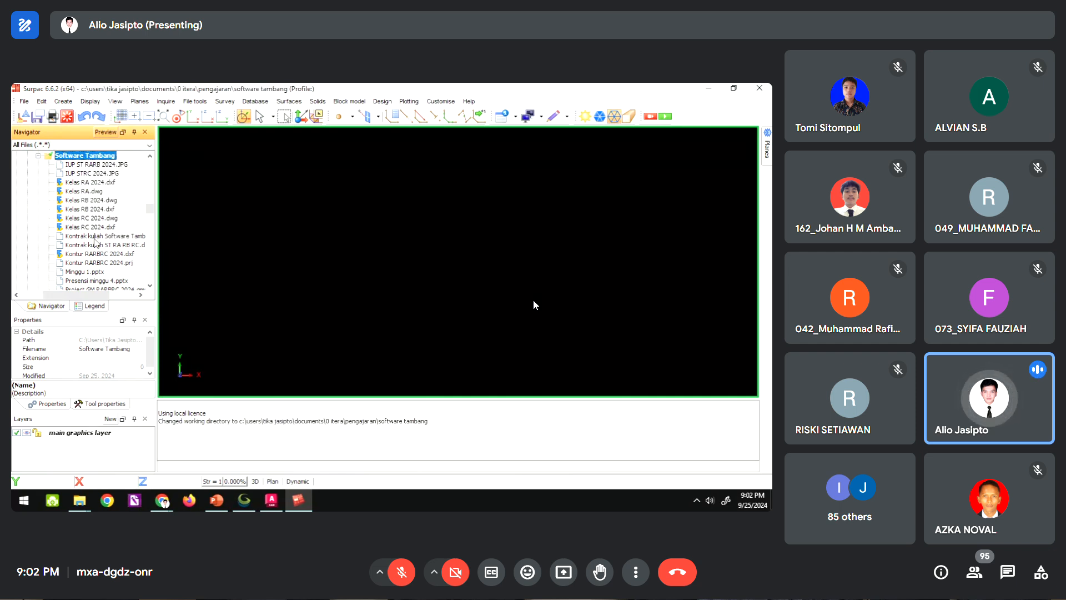
- Load Kontur RARBRC 2024.dxf from the work directory into the graphics area
{"action": "scroll", "coordinate": [95, 242], "scroll_direction": "down", "scroll_amount": 1}
{"action": "left_click", "coordinate": [93, 228]}
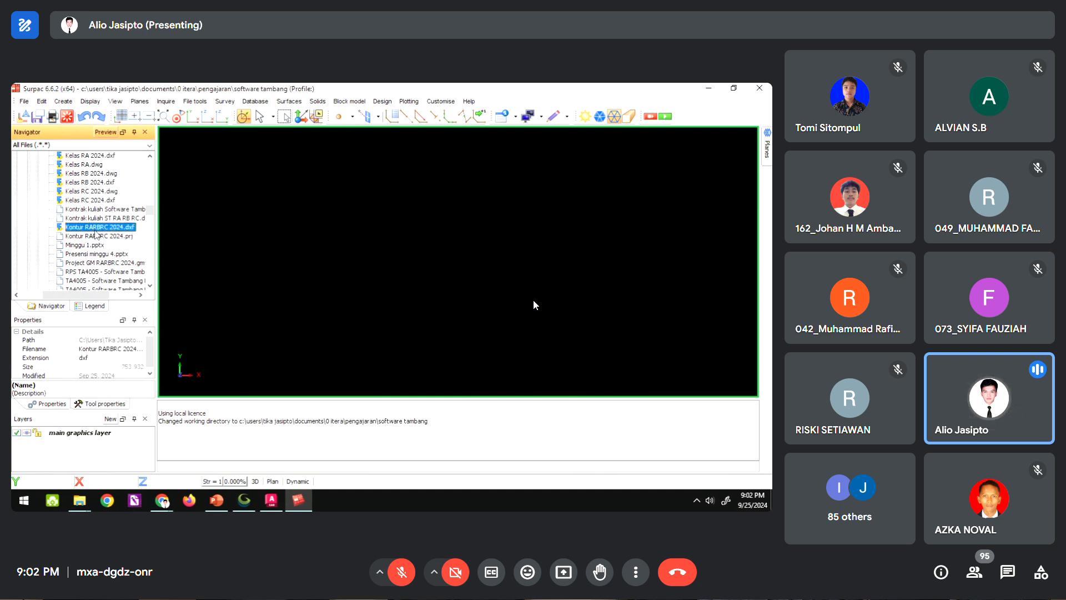
{"action": "left_click_drag", "start_coordinate": [101, 230], "coordinate": [187, 232]}
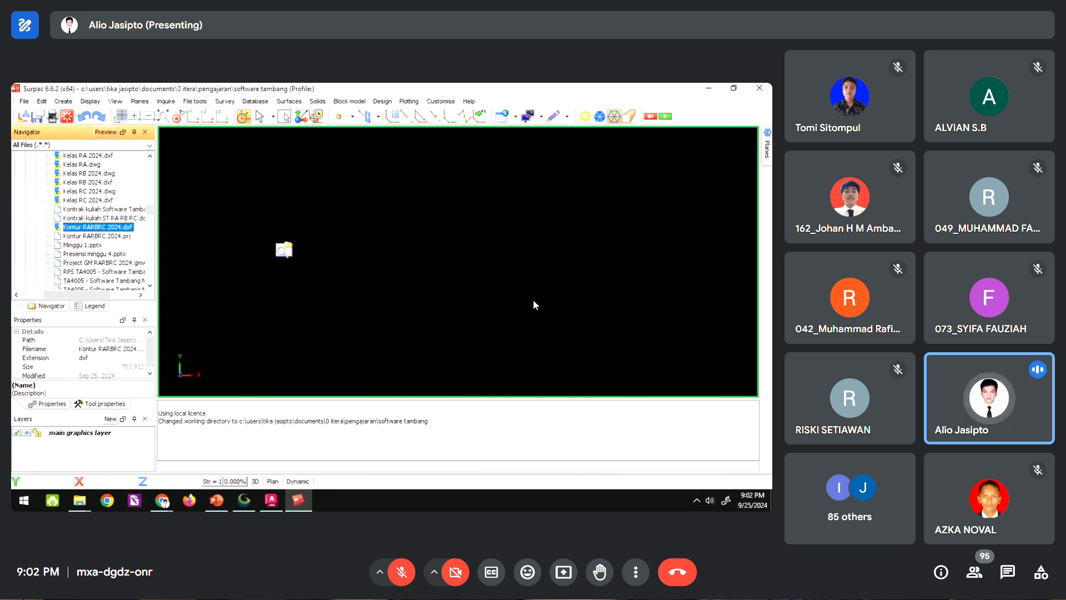
{"action": "left_click_drag", "start_coordinate": [284, 250], "coordinate": [331, 253]}
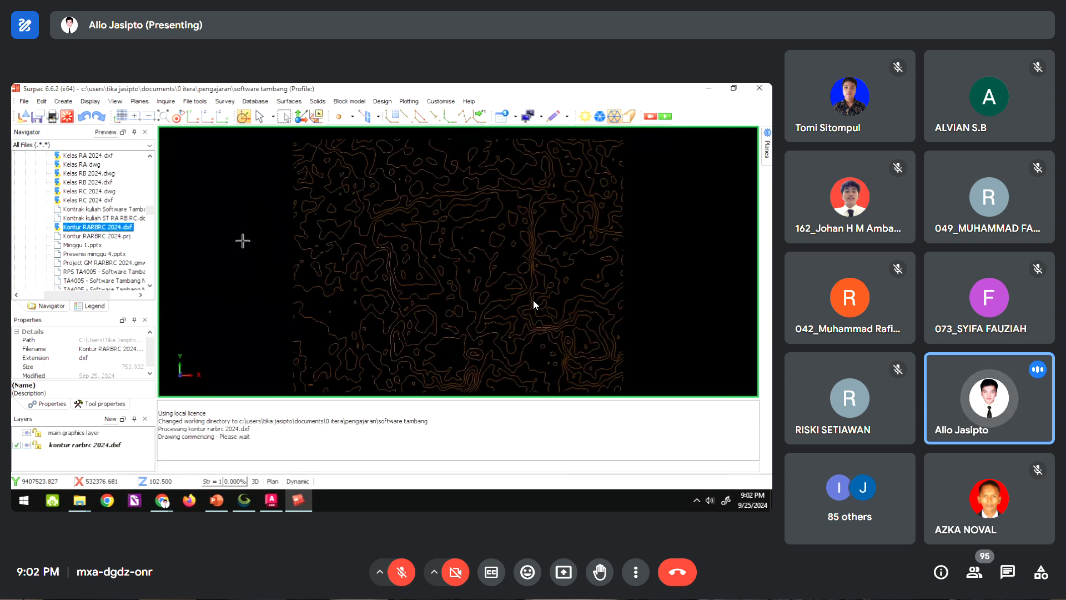
- Inspect the contours' relief in plan view, section view and tilted 3D views
{"action": "mouse_move", "coordinate": [242, 241]}
{"action": "left_mouse_down"}
{"action": "mouse_move", "coordinate": [233, 209]}
{"action": "mouse_move", "coordinate": [231, 228]}
{"action": "mouse_move", "coordinate": [219, 209]}
{"action": "mouse_move", "coordinate": [230, 223]}
{"action": "left_mouse_up"}
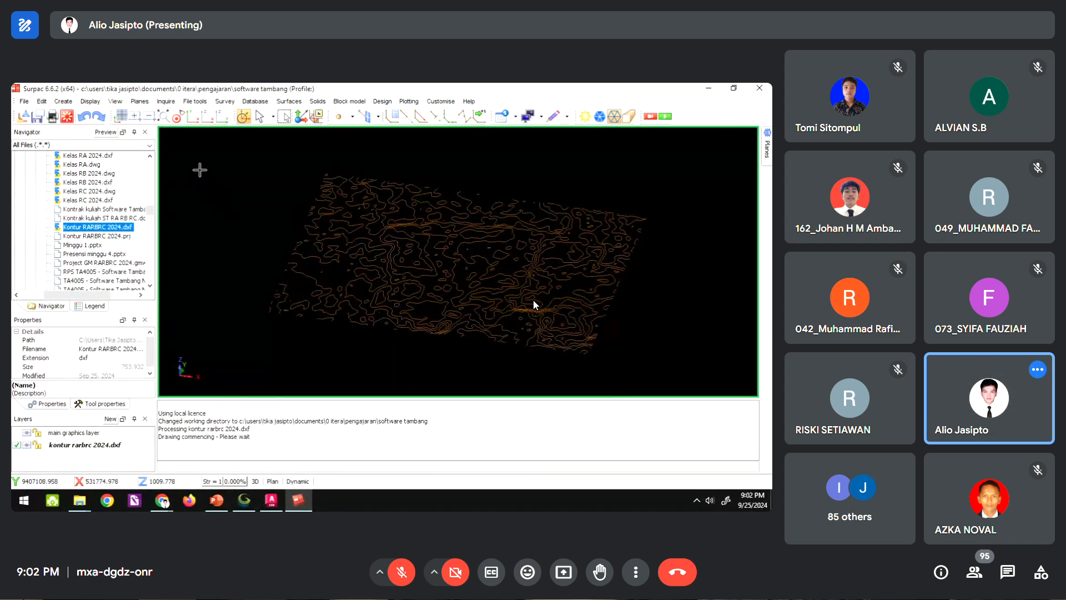
{"action": "left_click", "coordinate": [192, 117]}
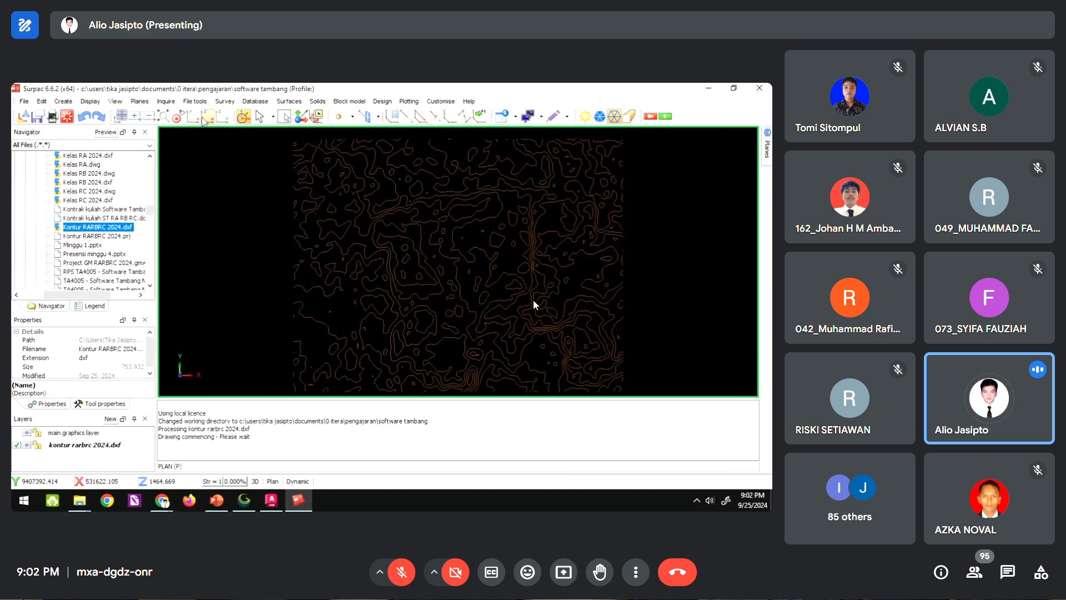
{"action": "left_click", "coordinate": [206, 118]}
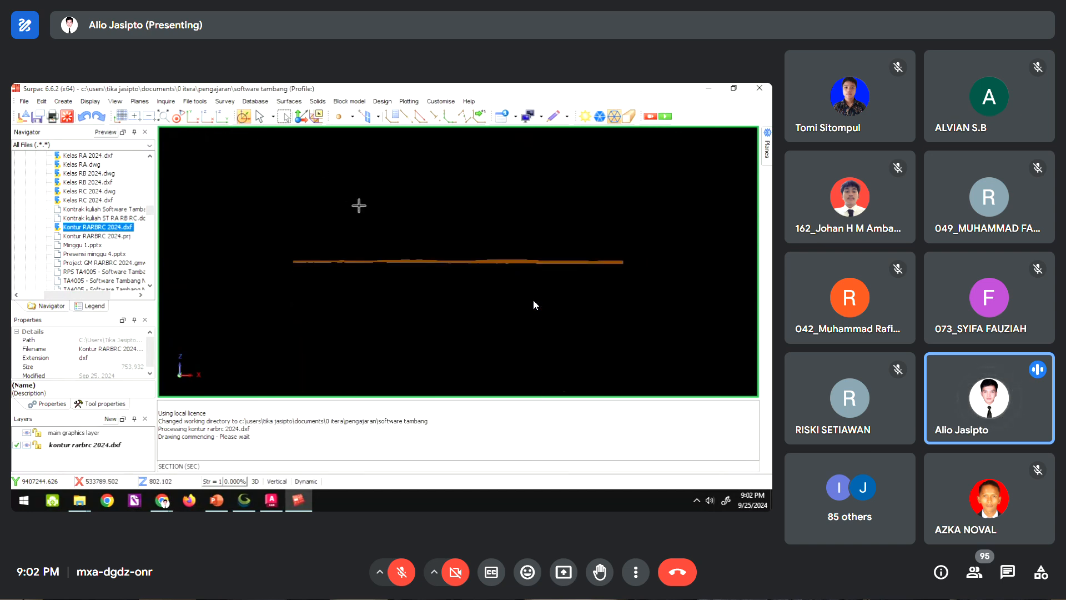
{"action": "left_click_drag", "start_coordinate": [359, 205], "coordinate": [334, 215]}
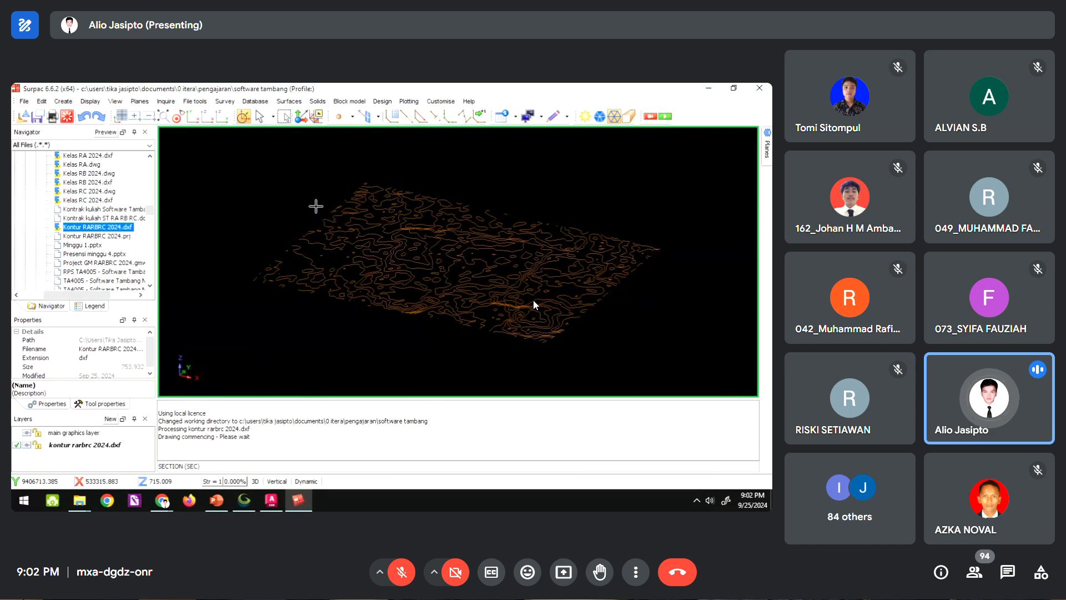
{"action": "mouse_move", "coordinate": [314, 208]}
{"action": "left_mouse_down"}
{"action": "mouse_move", "coordinate": [319, 195]}
{"action": "mouse_move", "coordinate": [320, 204]}
{"action": "left_mouse_up"}
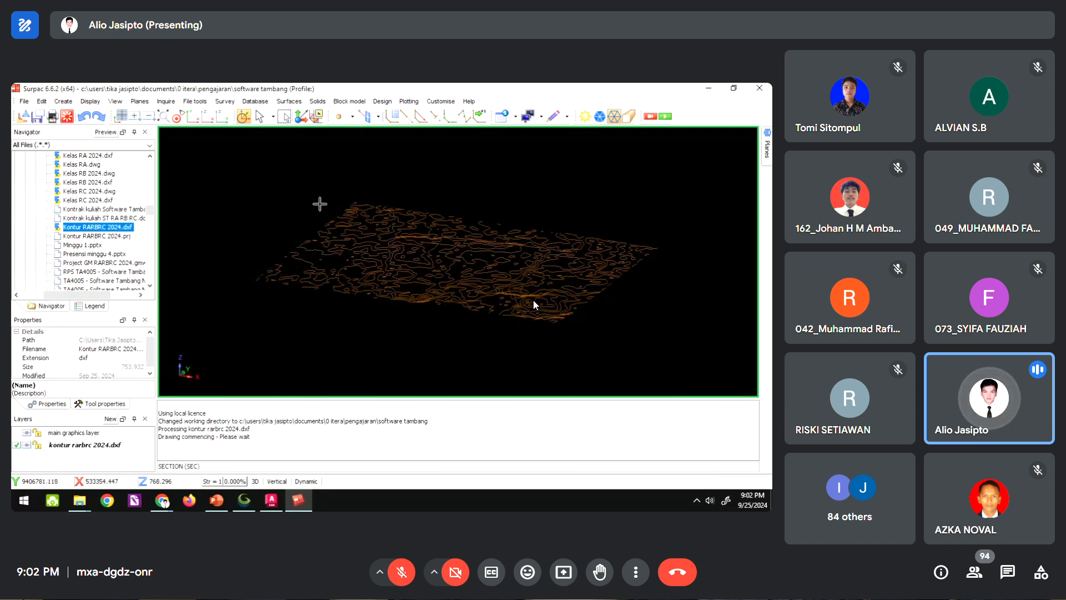
- Clear Surpac's graphics area, switch to AutoCAD 2024 and open Kontur RARBRC 2024.dxf from the Software Tambang folder
{"action": "mouse_move", "coordinate": [320, 204]}
{"action": "left_mouse_down"}
{"action": "mouse_move", "coordinate": [316, 192]}
{"action": "mouse_move", "coordinate": [318, 205]}
{"action": "left_mouse_up"}
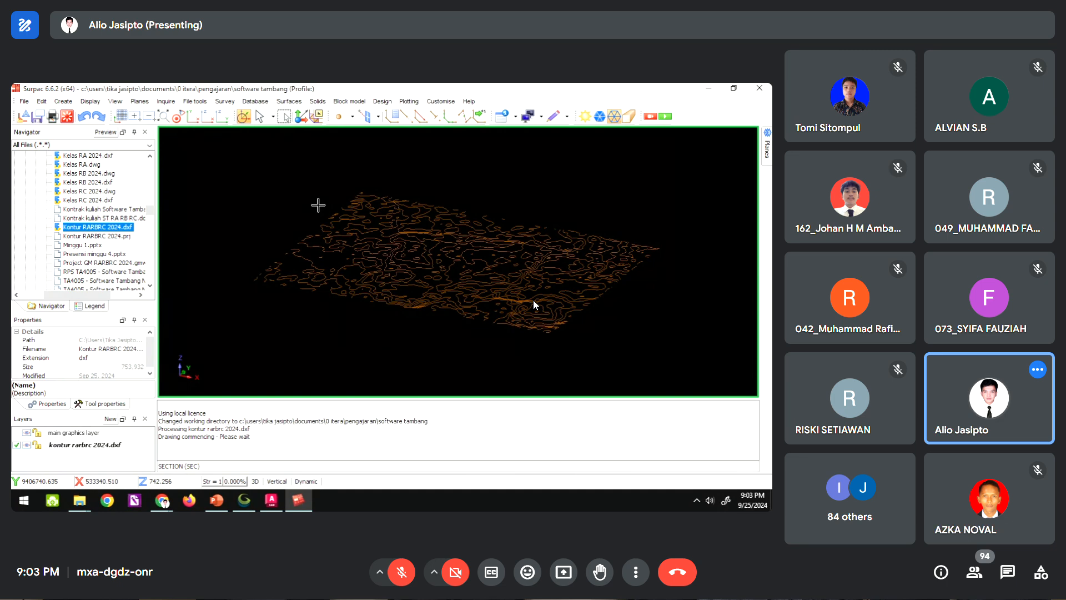
{"action": "left_click", "coordinate": [271, 499]}
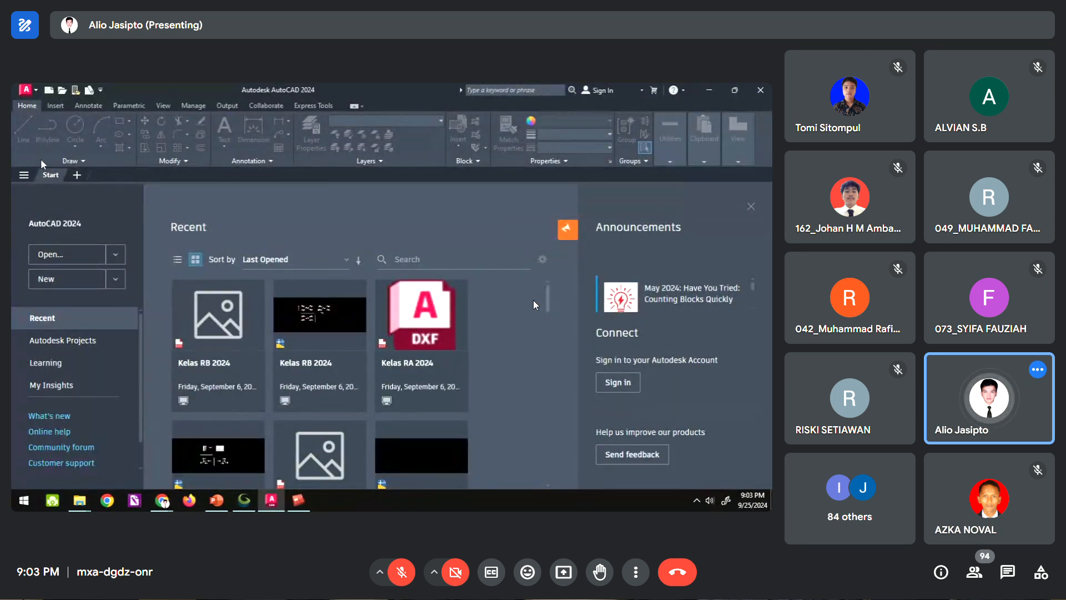
{"action": "left_click", "coordinate": [61, 254]}
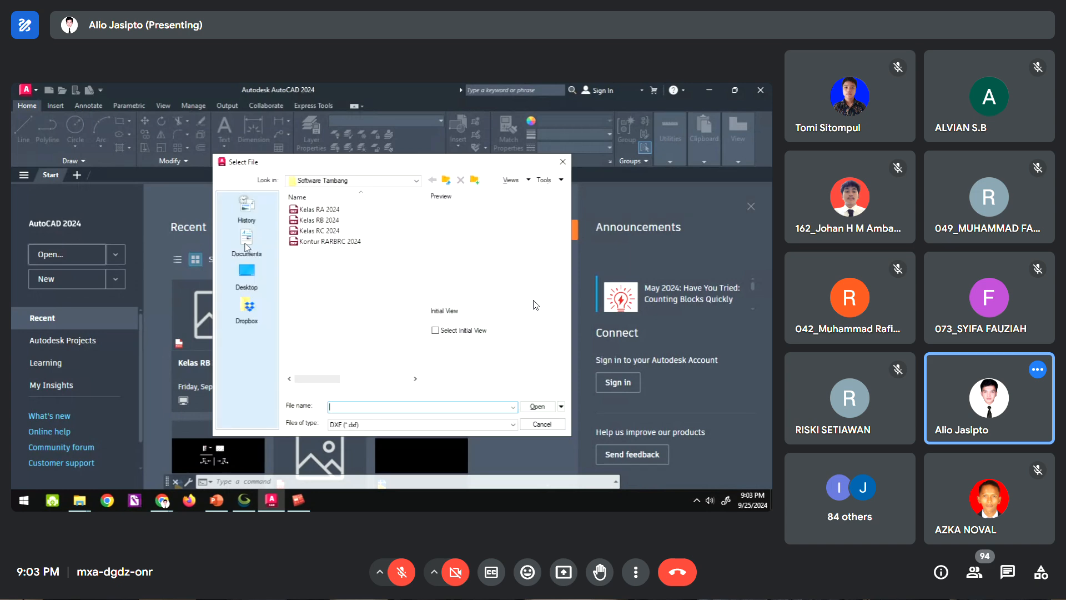
{"action": "left_click", "coordinate": [298, 500]}
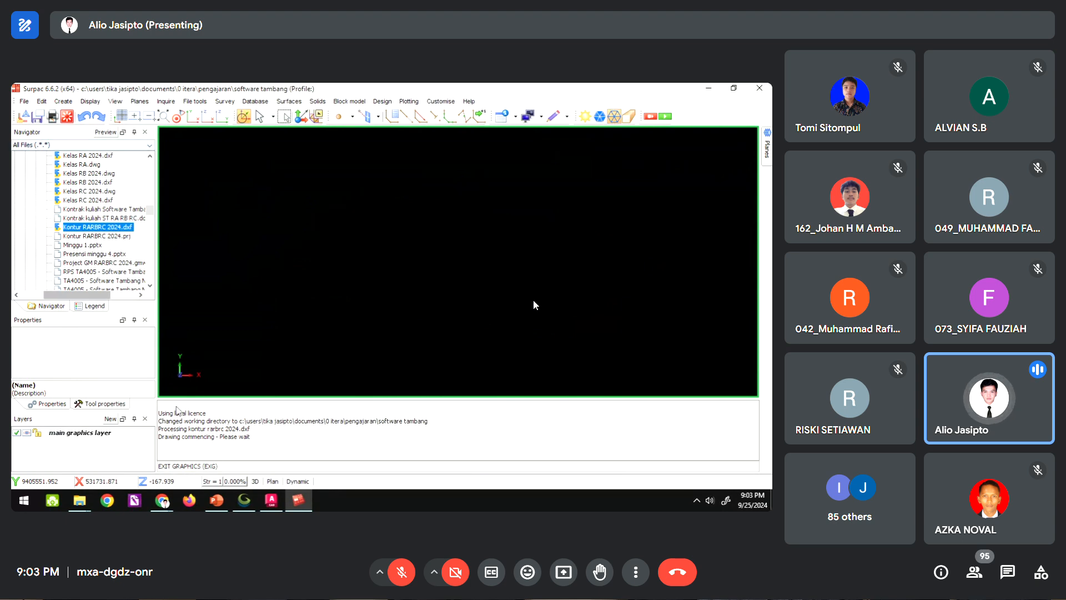
{"action": "left_click", "coordinate": [271, 500]}
{"action": "left_click", "coordinate": [328, 241]}
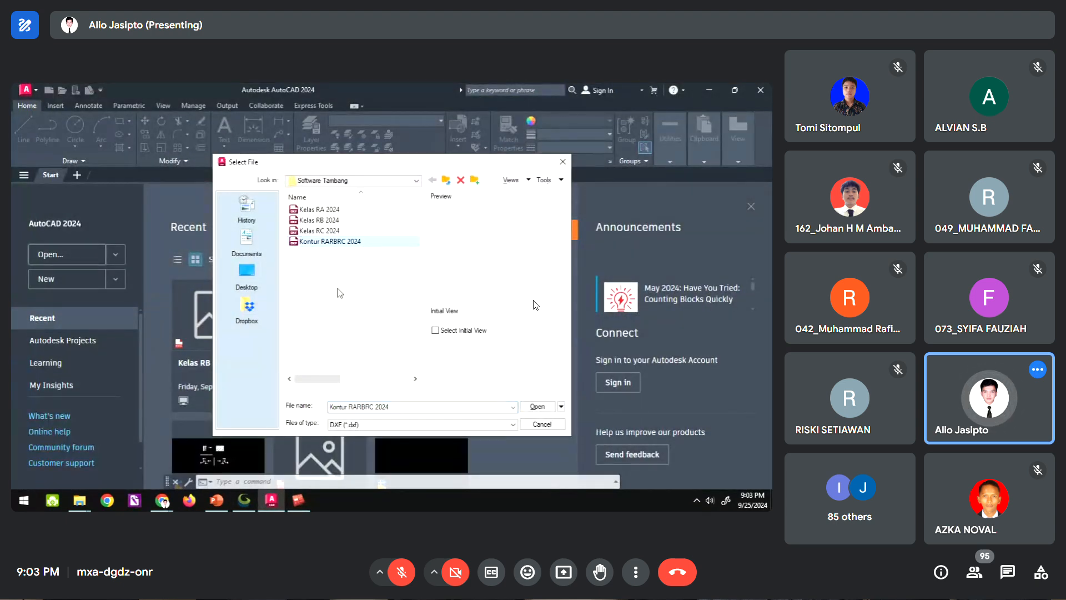
{"action": "left_click", "coordinate": [536, 407]}
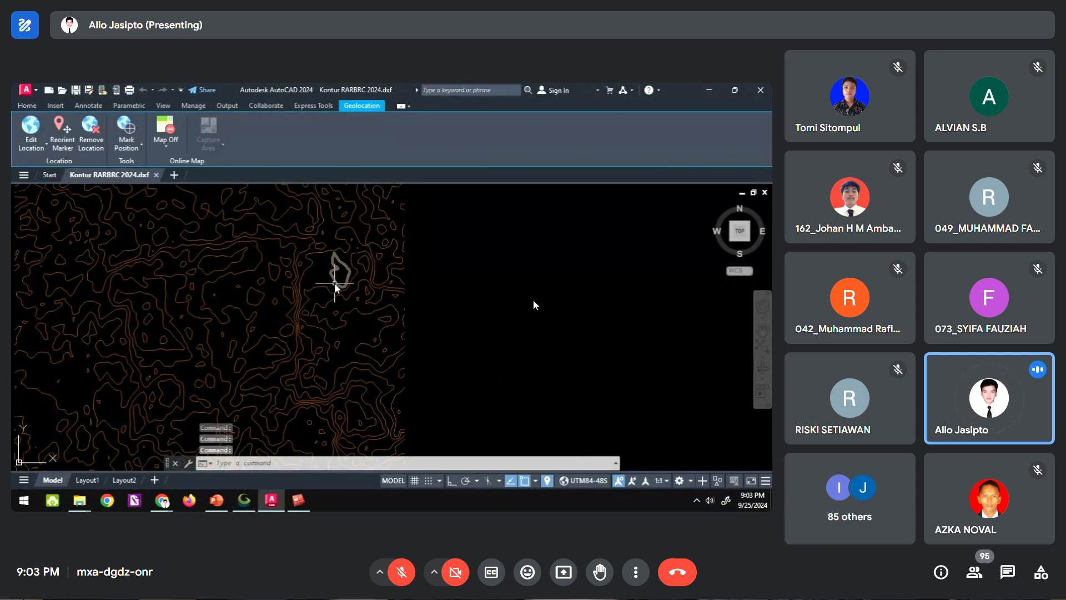
- Examine the contours' relief in the SE Isometric view and from a lower angle, both as a whole and close up
{"action": "left_click", "coordinate": [748, 242]}
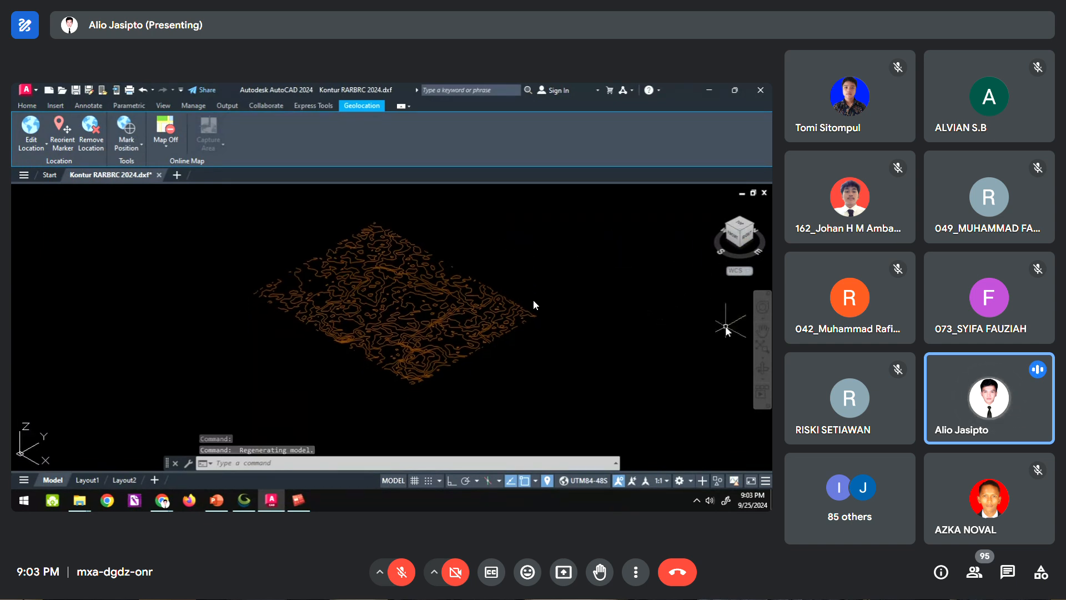
{"action": "left_click", "coordinate": [763, 306]}
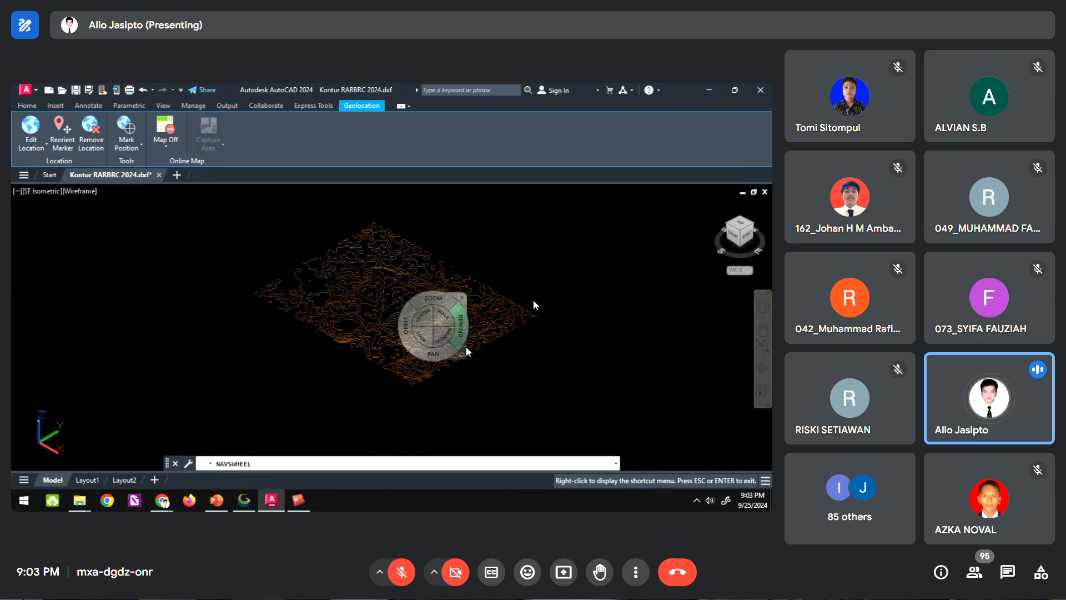
{"action": "left_click_drag", "start_coordinate": [468, 350], "coordinate": [468, 318]}
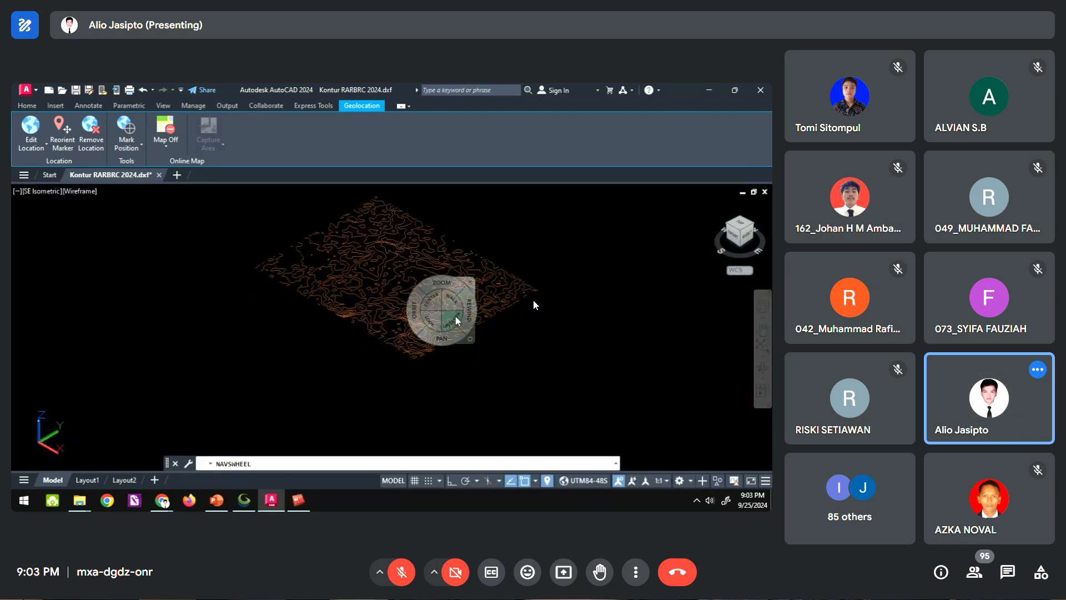
{"action": "left_click", "coordinate": [543, 302]}
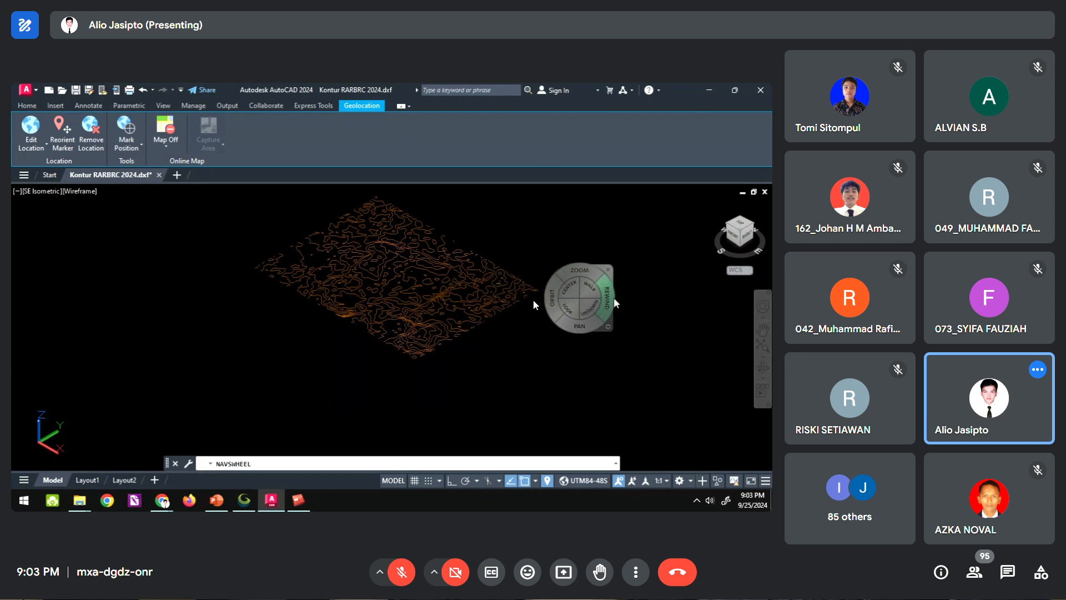
{"action": "key", "text": "Escape"}
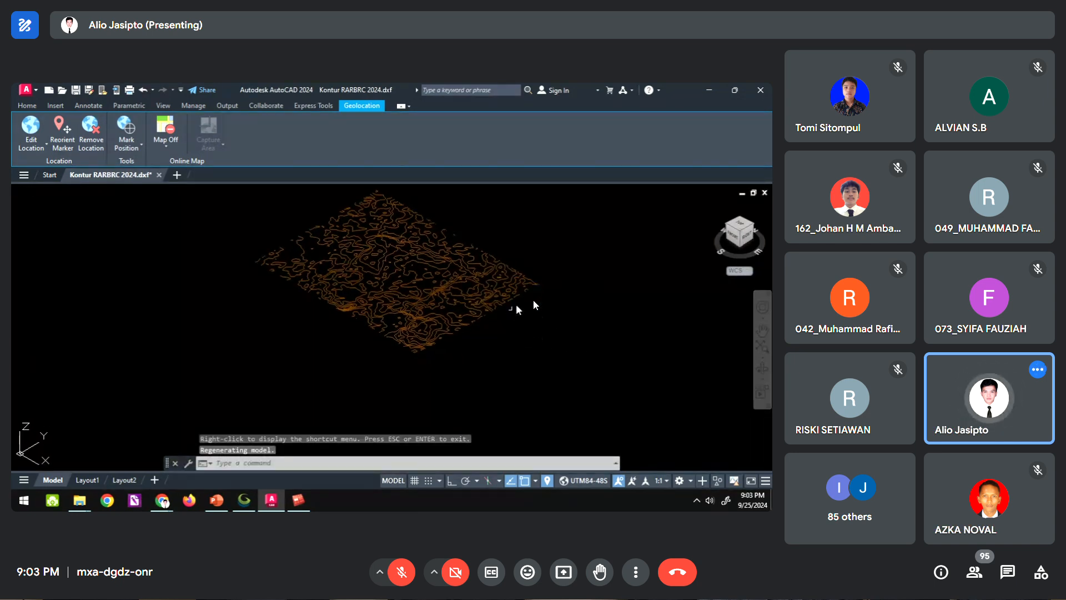
{"action": "left_click", "coordinate": [741, 240]}
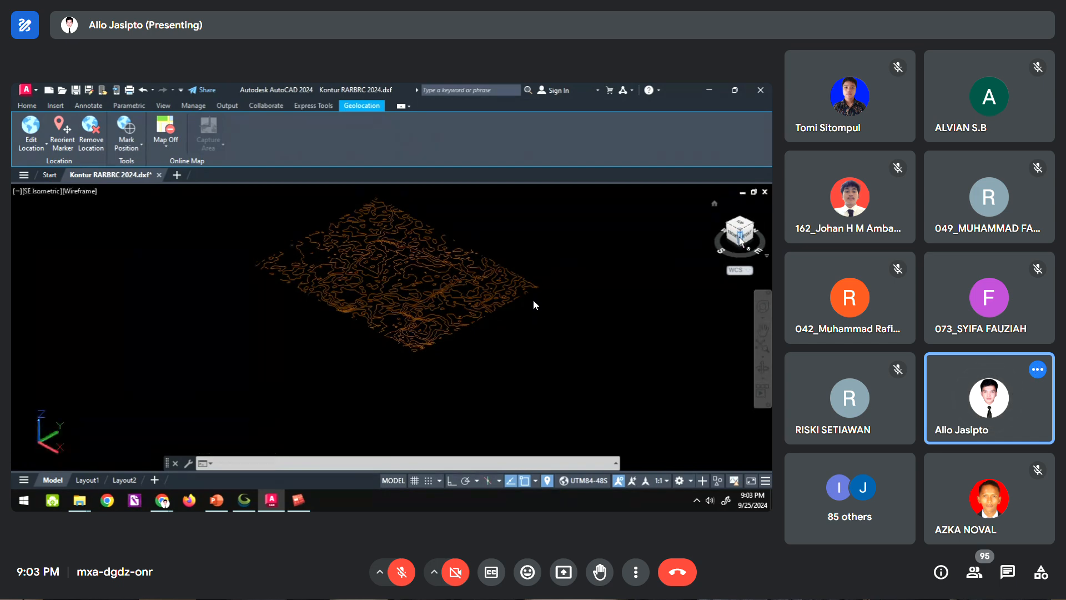
{"action": "left_click", "coordinate": [739, 222]}
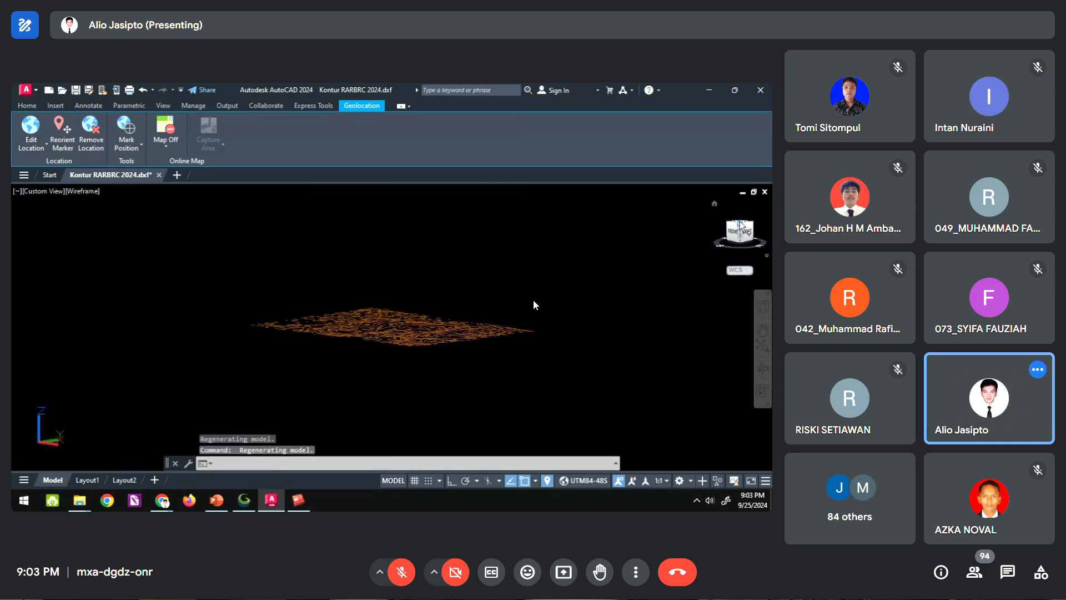
{"action": "scroll", "coordinate": [380, 326], "scroll_direction": "up", "scroll_amount": 4}
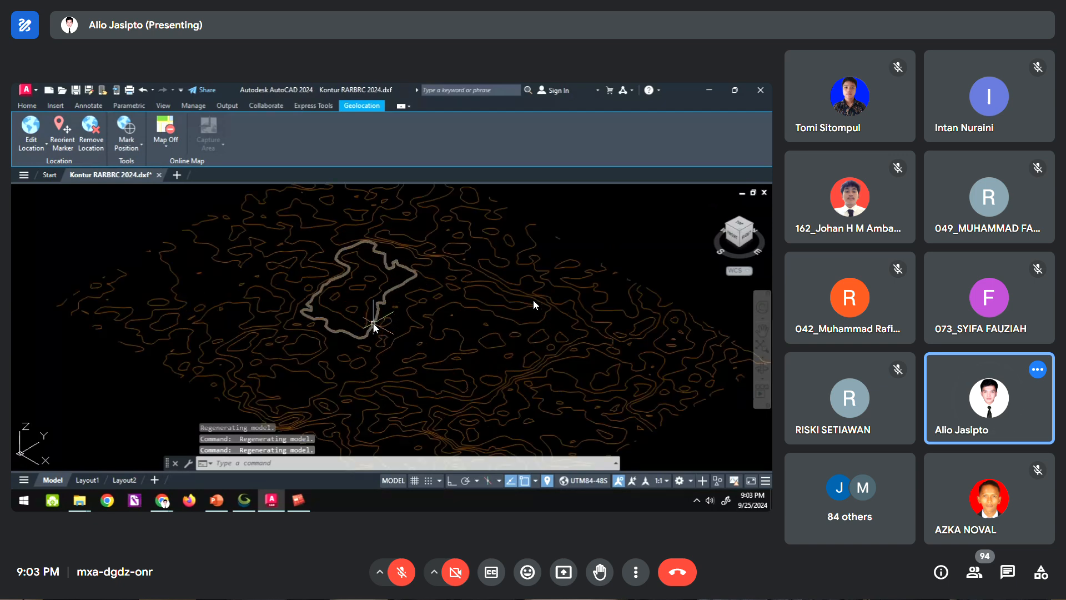
{"action": "scroll", "coordinate": [382, 315], "scroll_direction": "down", "scroll_amount": 3}
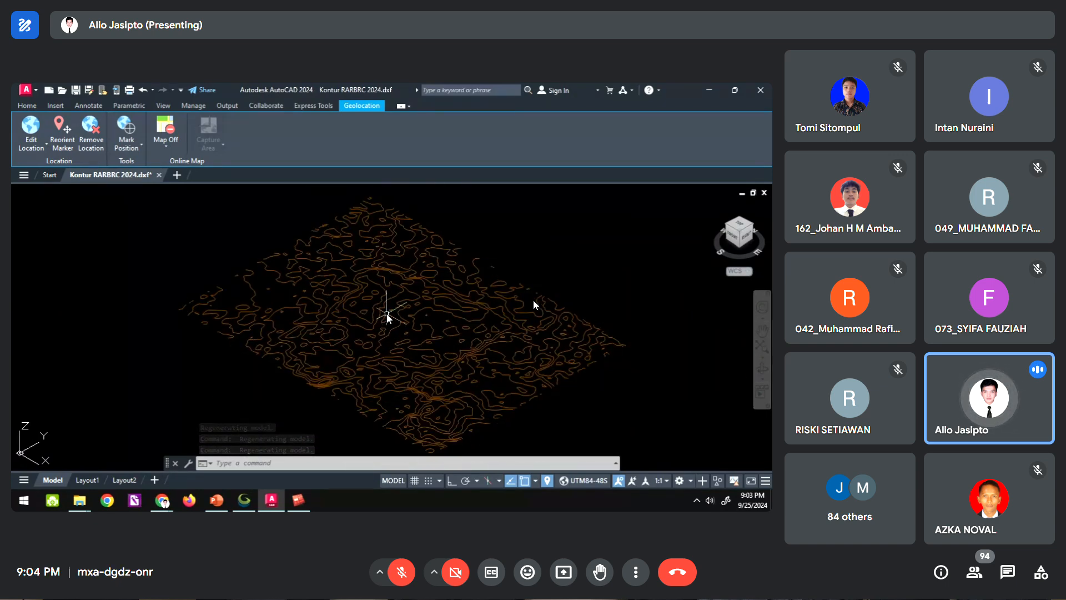
{"action": "scroll", "coordinate": [386, 314], "scroll_direction": "up", "scroll_amount": 5}
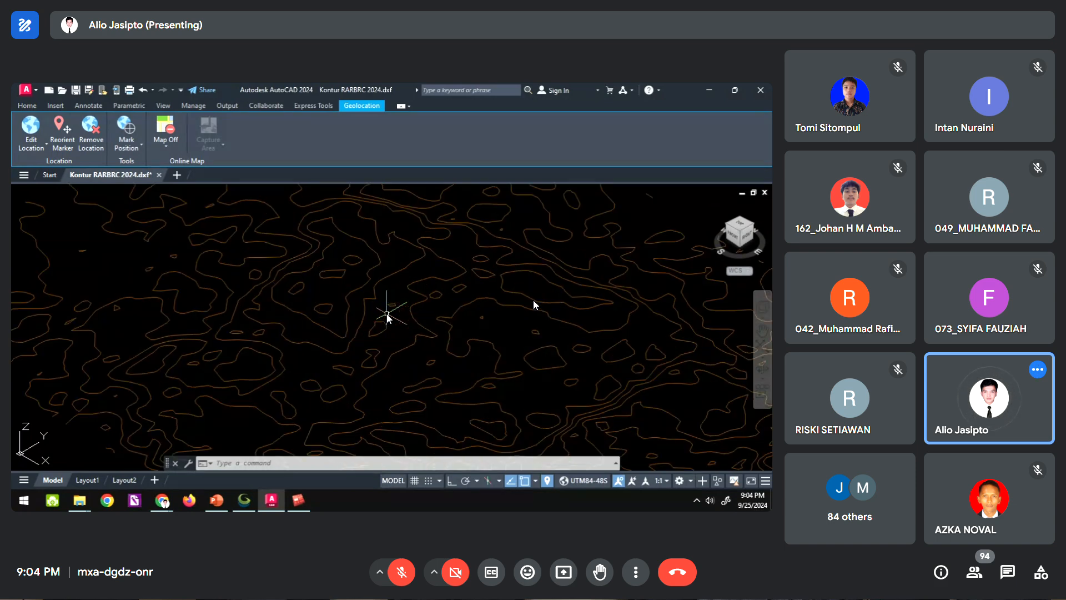
{"action": "scroll", "coordinate": [389, 310], "scroll_direction": "down", "scroll_amount": 5}
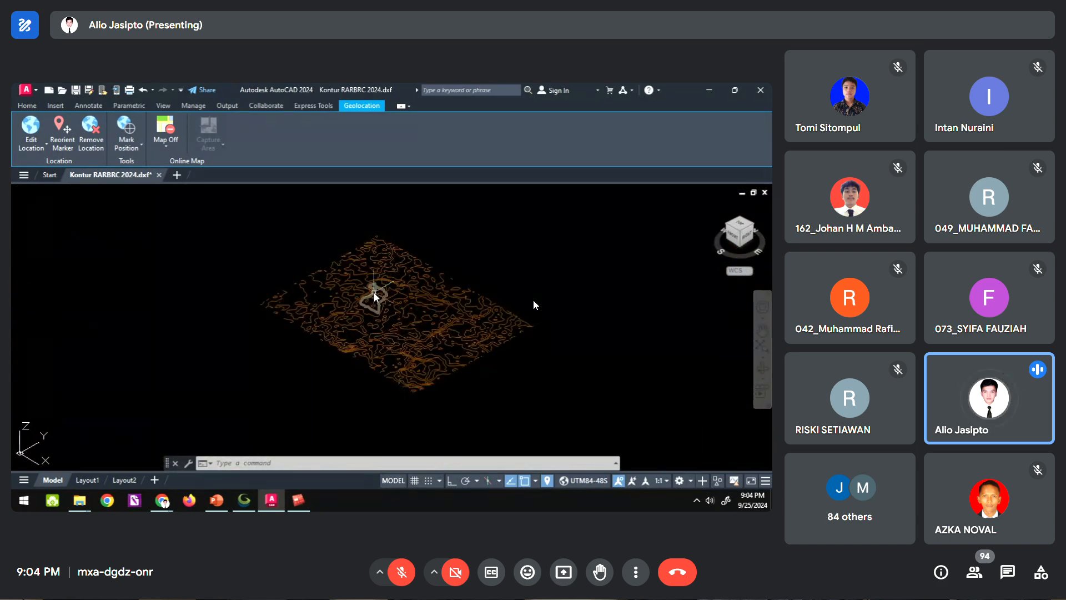
{"action": "mouse_move", "coordinate": [373, 292]}
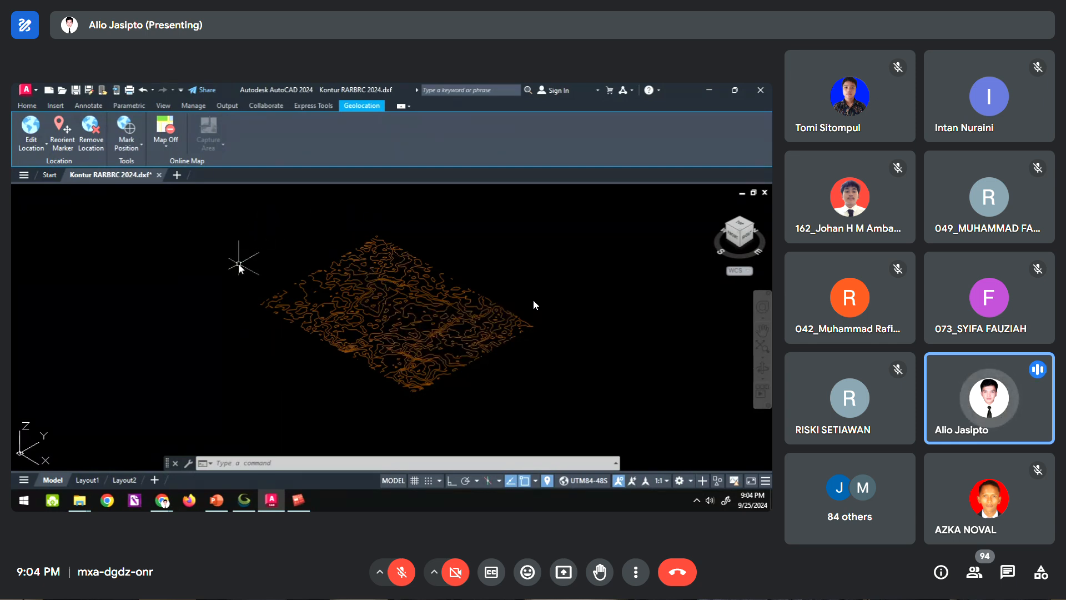
- Close the Kontur RARBRC 2024.dxf drawing and exit AutoCAD
{"action": "key", "text": "Escape"}
{"action": "key", "text": "Escape"}
{"action": "key", "text": "Escape"}
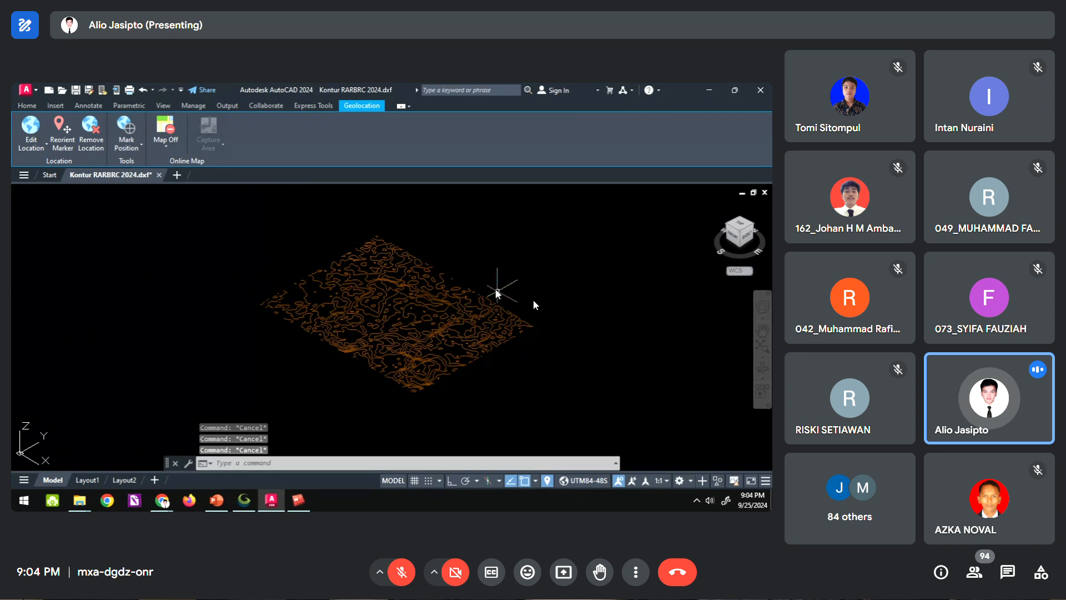
{"action": "left_click", "coordinate": [764, 192]}
{"action": "left_click", "coordinate": [425, 326]}
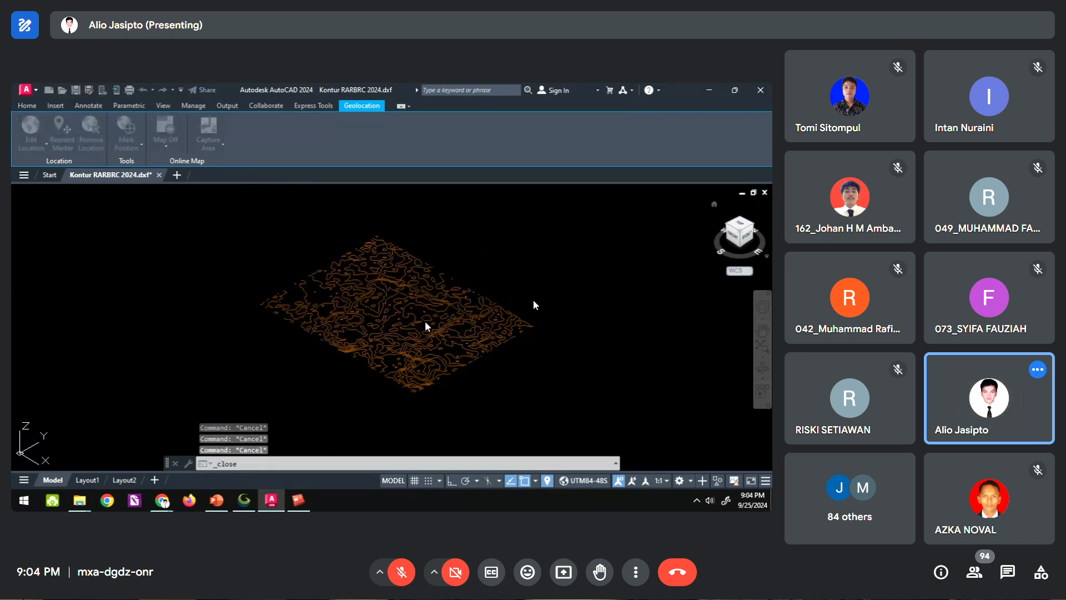
{"action": "left_click", "coordinate": [761, 90]}
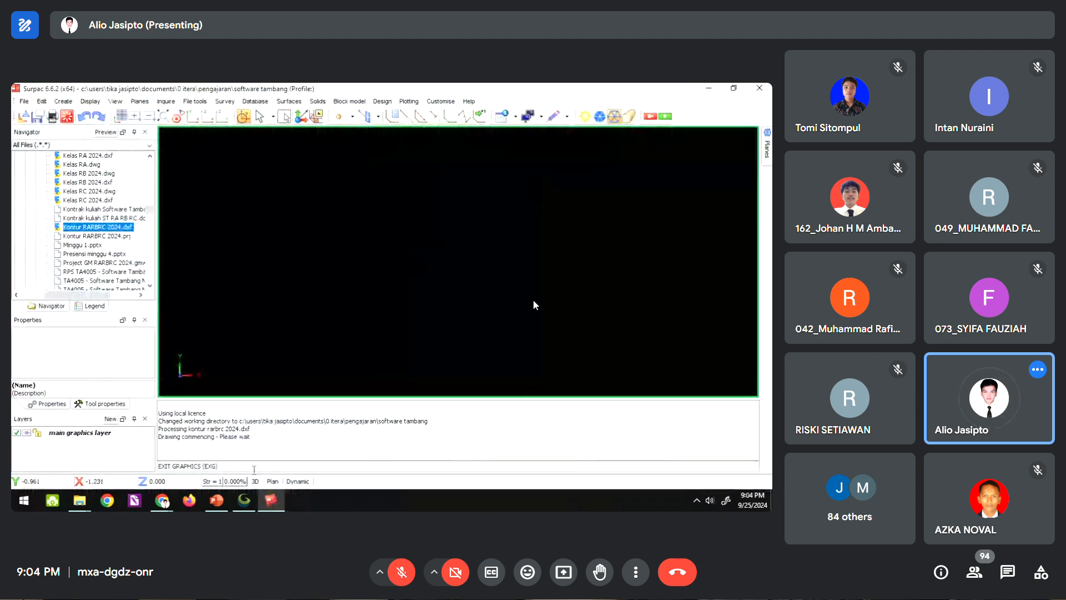
- Close Surpac and return to the Presensi minggu 4 presentation in PowerPoint
{"action": "left_click", "coordinate": [244, 500]}
{"action": "left_click", "coordinate": [216, 500]}
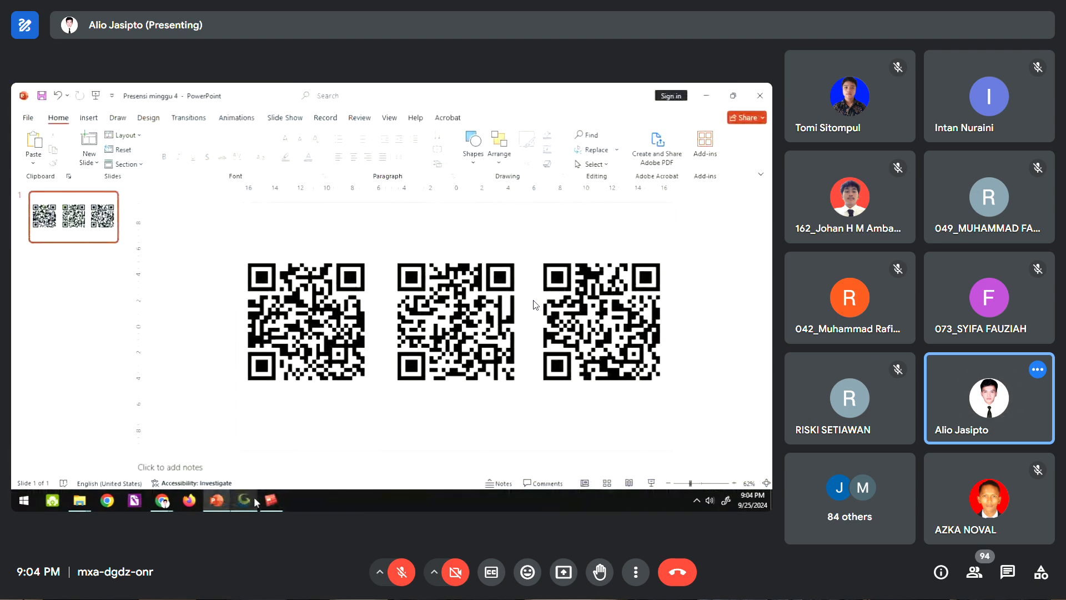
{"action": "left_click", "coordinate": [271, 500]}
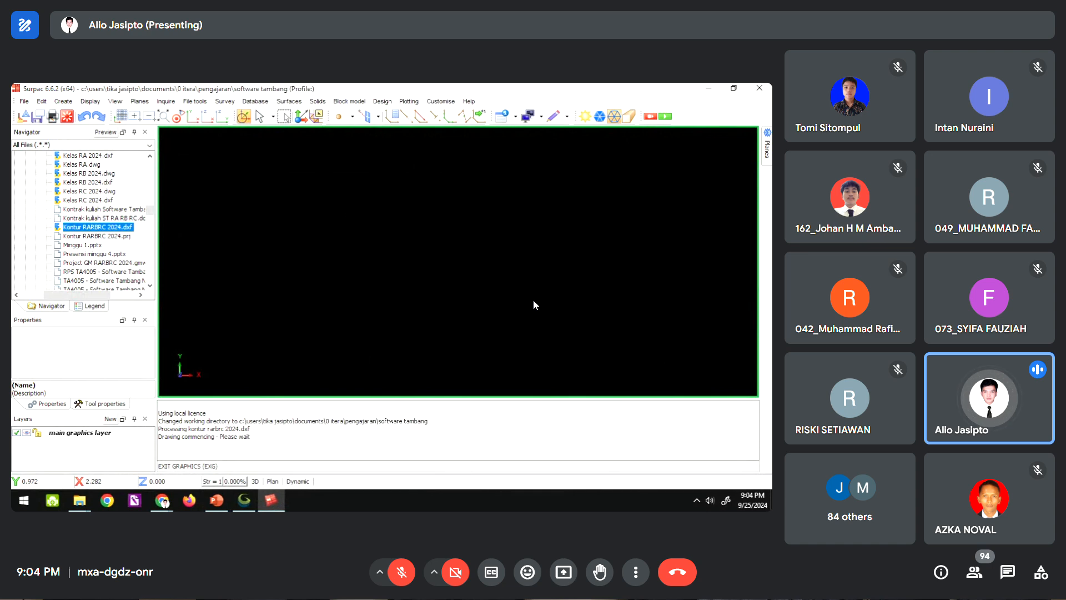
{"action": "left_click", "coordinate": [759, 88]}
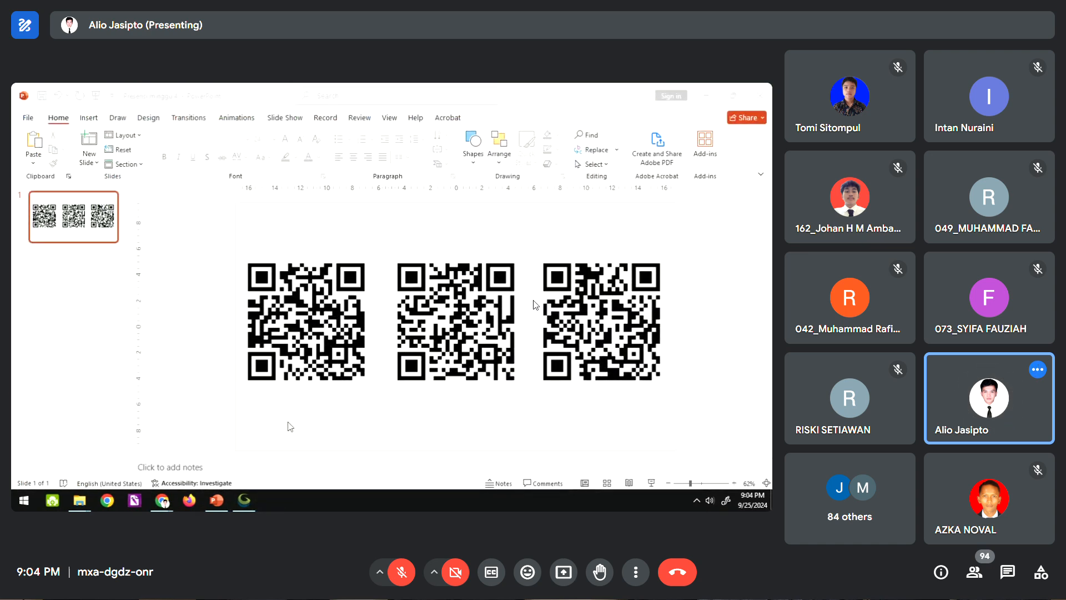